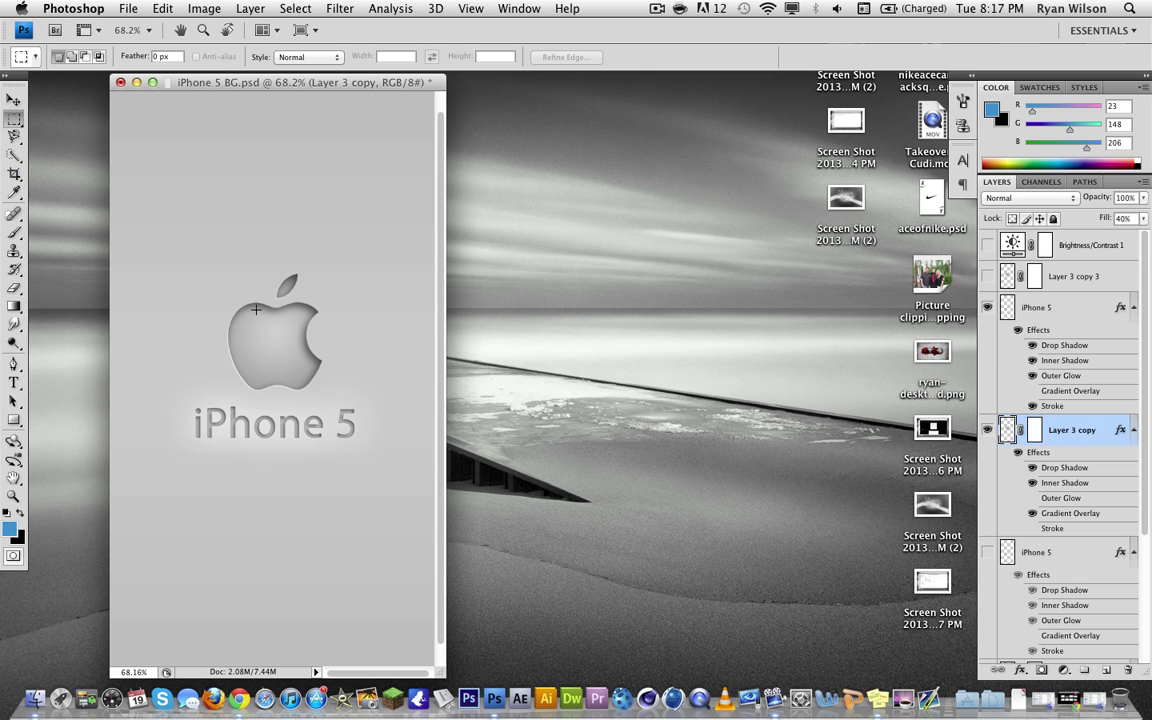
Switch to the Move tool and scroll through the Layers panel
{"action": "key", "text": "v"}
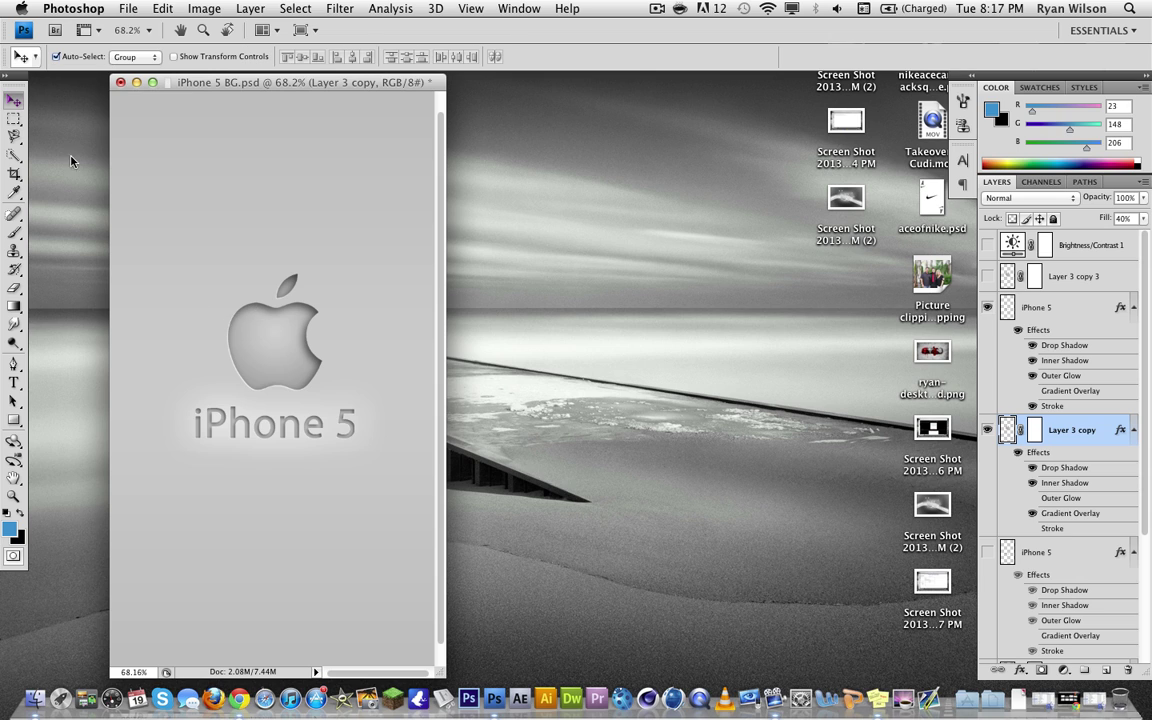
{"action": "scroll", "coordinate": [236, 358], "scroll_direction": "up", "scroll_amount": 5}
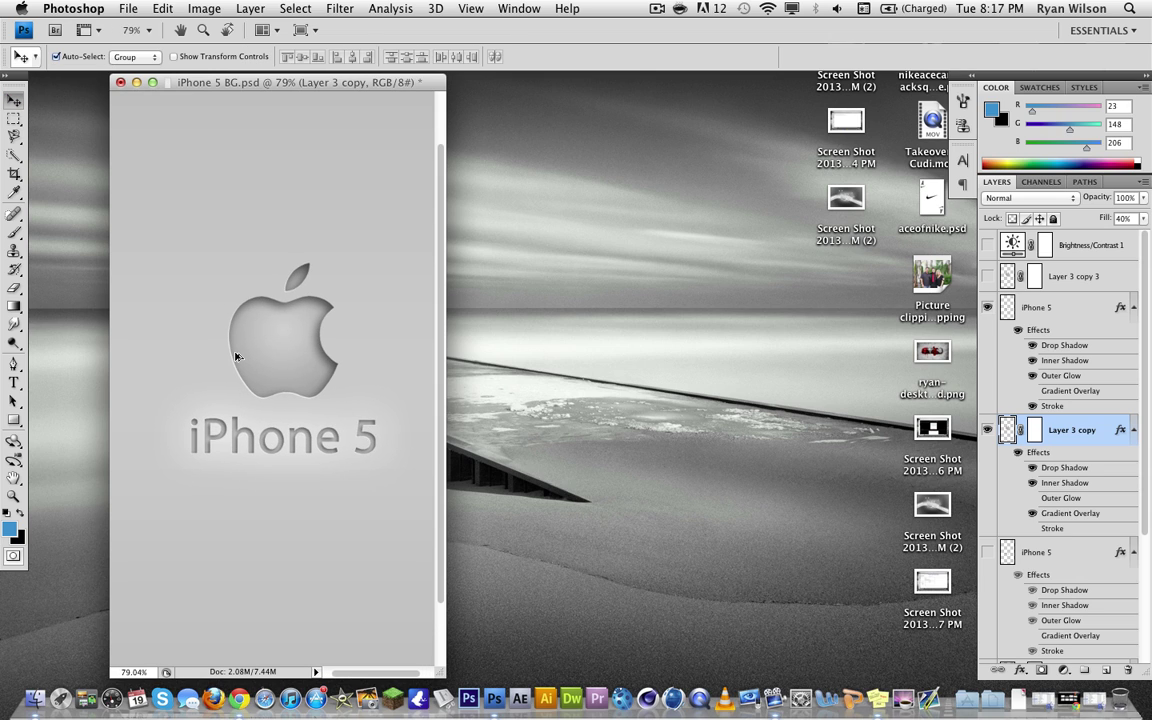
{"action": "scroll", "coordinate": [236, 362], "scroll_direction": "up", "scroll_amount": 3}
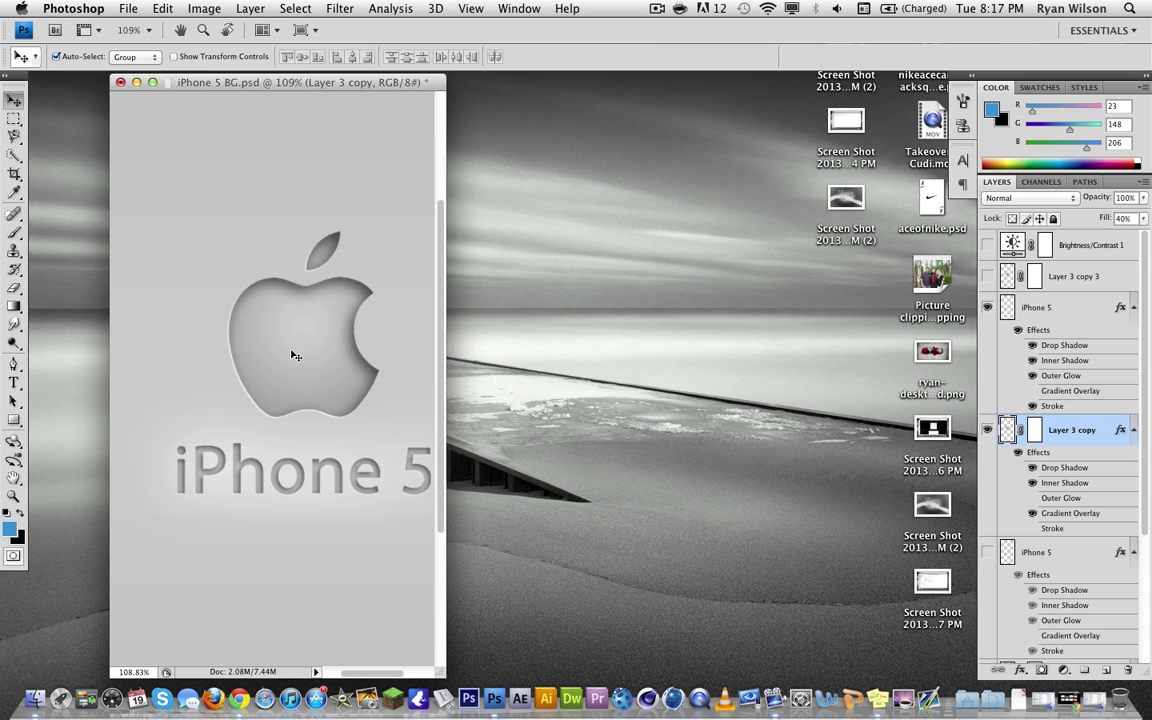
{"action": "scroll", "coordinate": [293, 350], "scroll_direction": "down", "scroll_amount": 2}
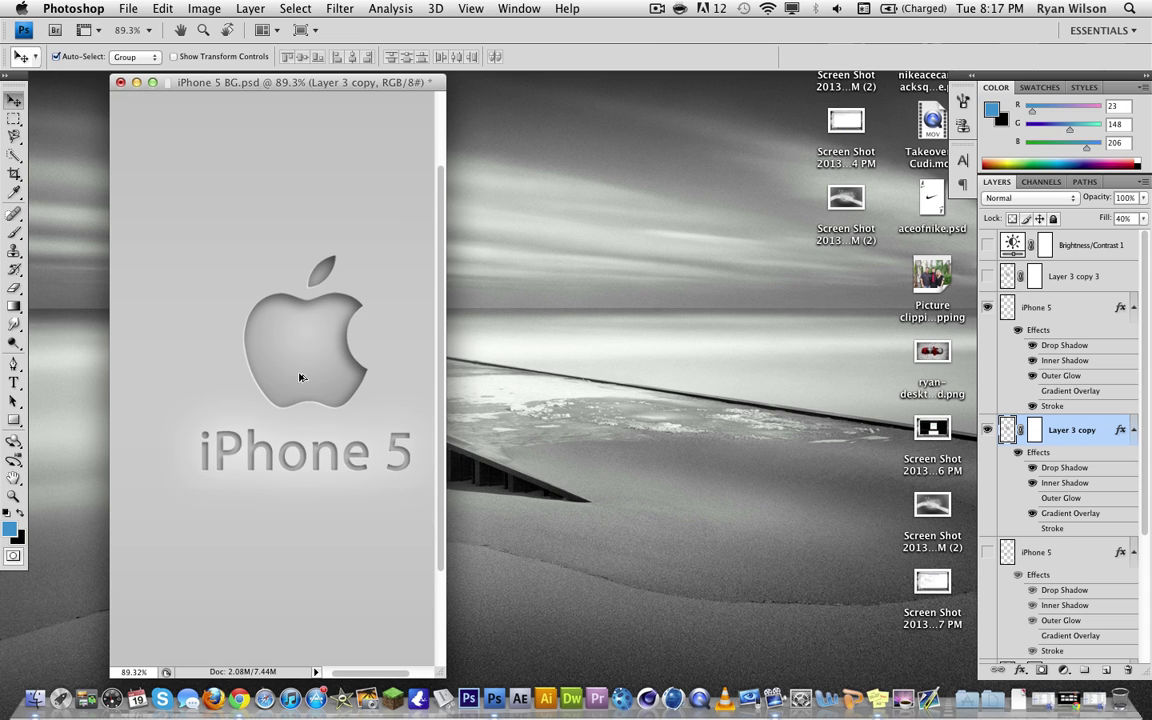
{"action": "scroll", "coordinate": [348, 452], "scroll_direction": "up", "scroll_amount": 1}
{"action": "scroll", "coordinate": [348, 452], "scroll_direction": "up", "scroll_amount": 1}
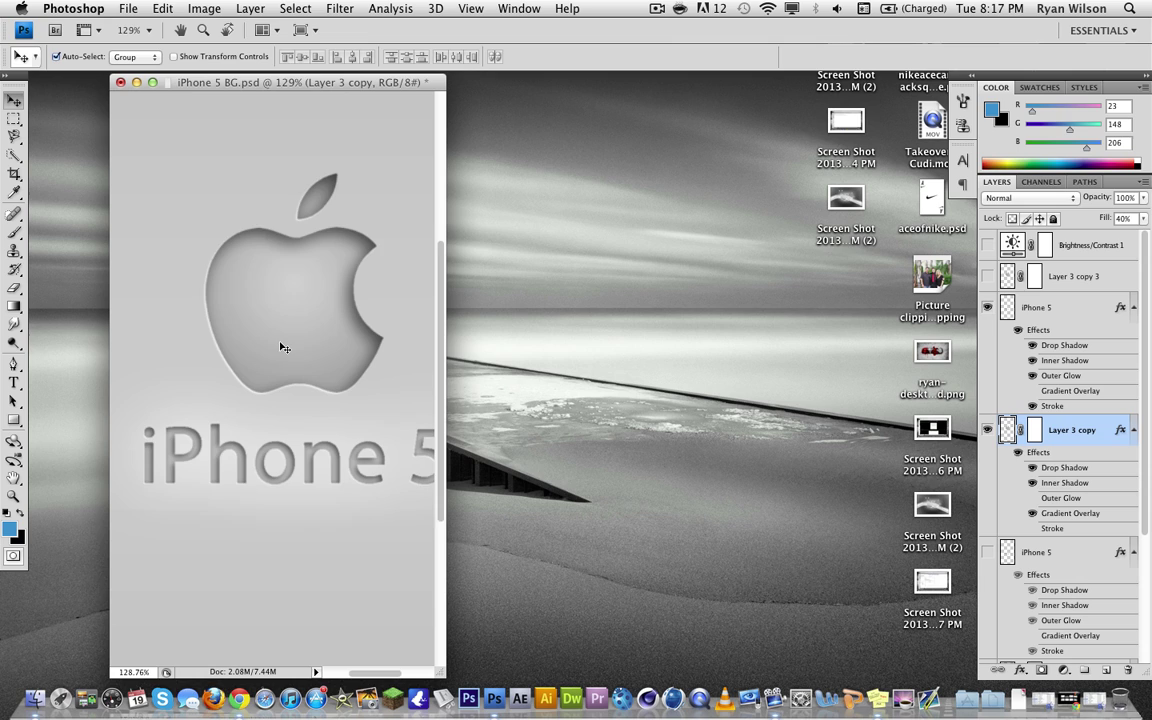
{"action": "scroll", "coordinate": [283, 350], "scroll_direction": "down", "scroll_amount": 2}
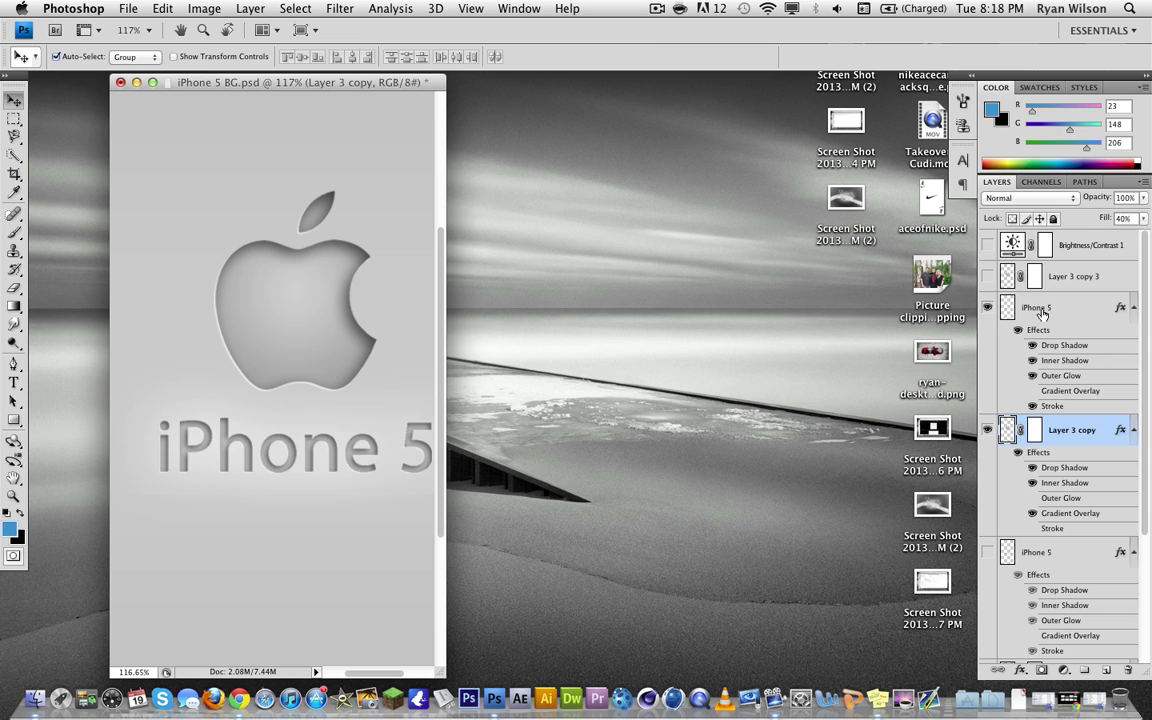
Inspect Layer 3 copy's layer style settings and close them unchanged
{"action": "left_click", "coordinate": [1041, 310]}
{"action": "left_click", "coordinate": [1045, 430]}
{"action": "double_click", "coordinate": [1041, 454]}
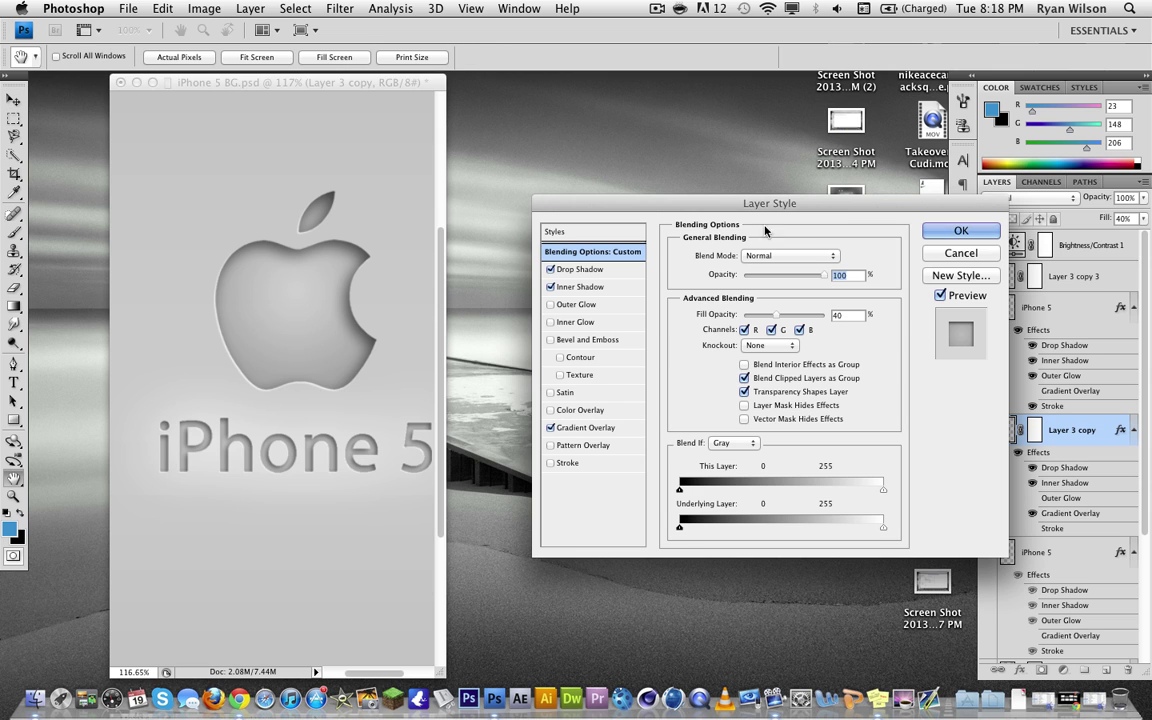
{"action": "left_click_drag", "start_coordinate": [722, 212], "coordinate": [677, 200]}
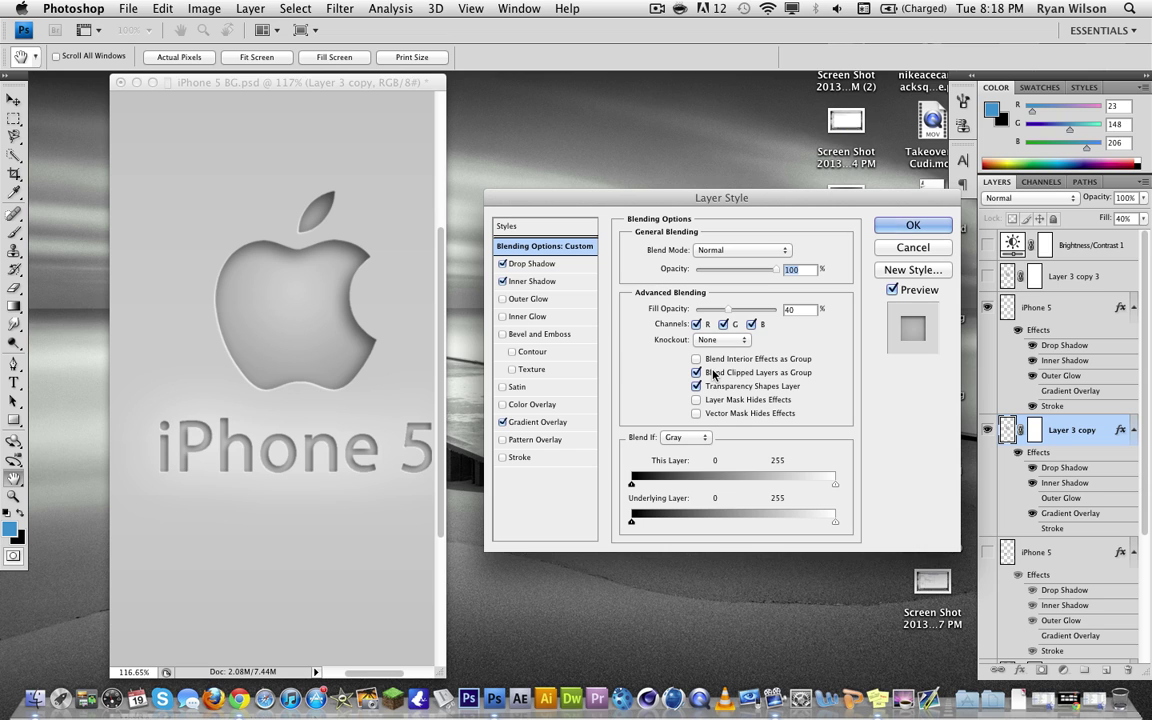
{"action": "left_click", "coordinate": [890, 249]}
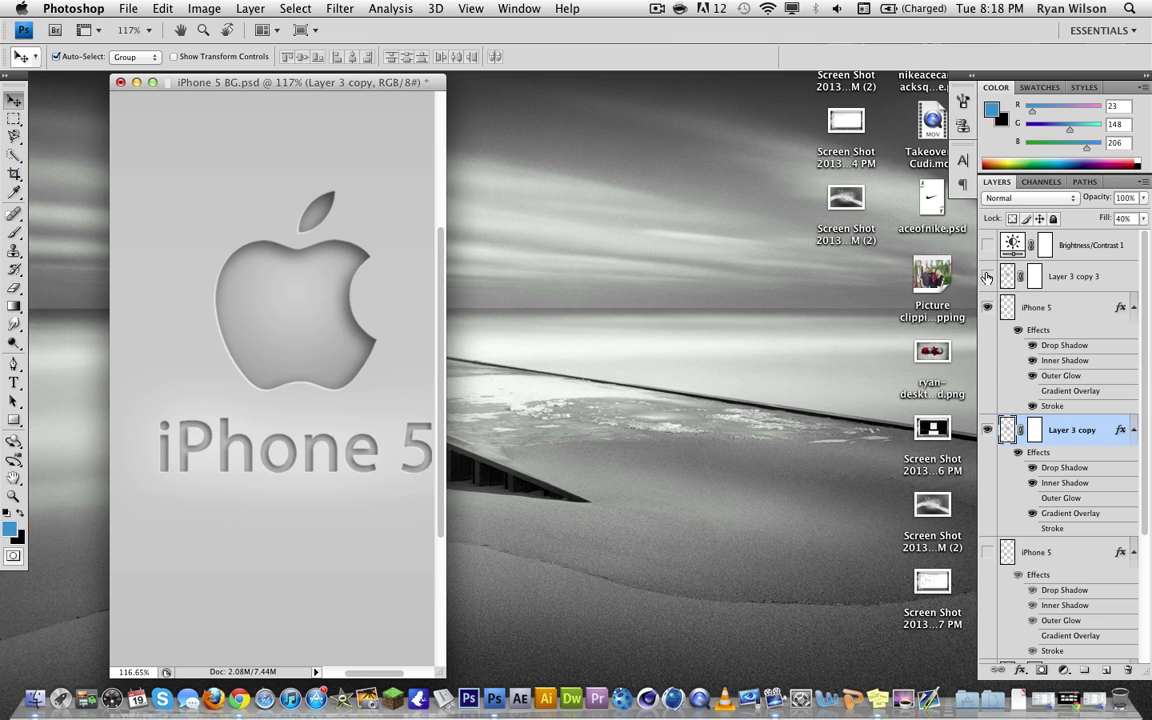
Show Layer 3 copy 3, hide Layer 3 copy, and select Layer 3 copy 3
{"action": "left_click", "coordinate": [986, 276]}
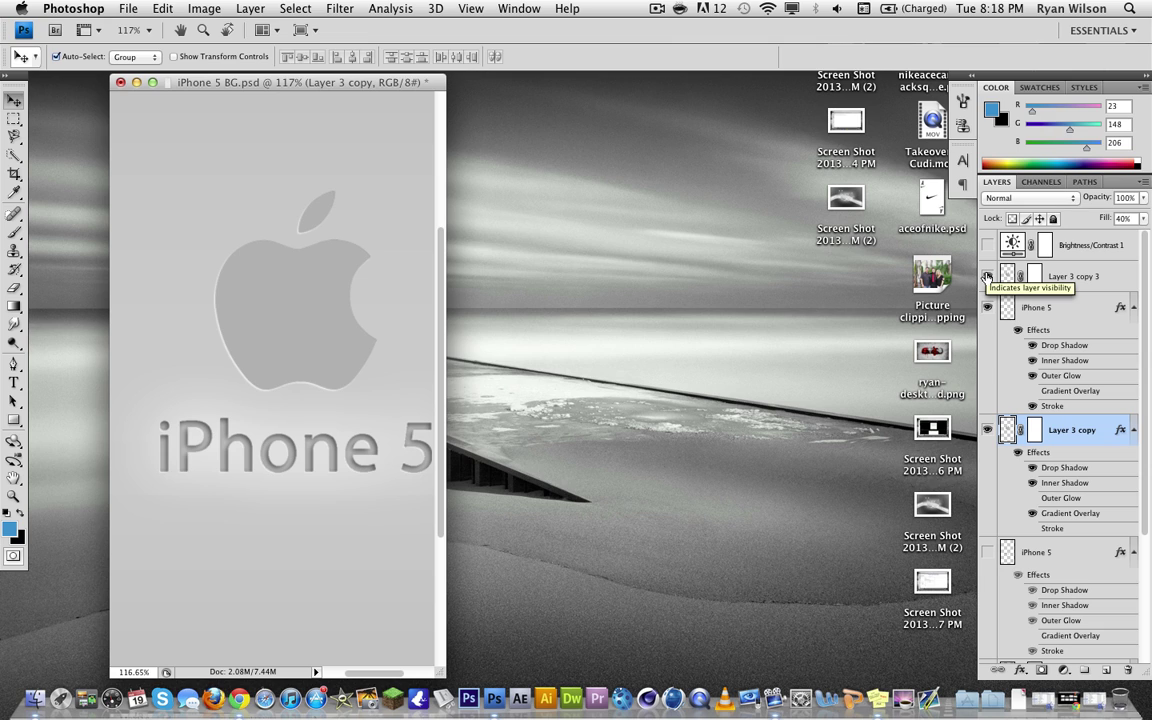
{"action": "left_click", "coordinate": [988, 433]}
{"action": "left_click", "coordinate": [1088, 277]}
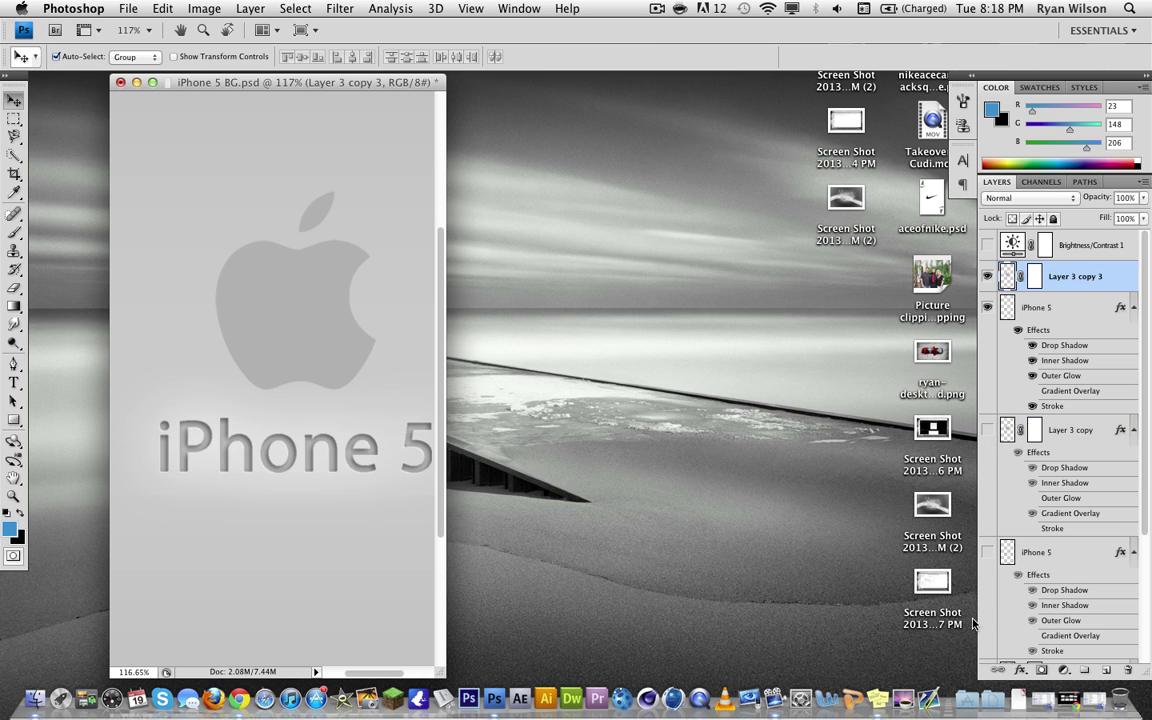
{"action": "left_click", "coordinate": [1020, 670]}
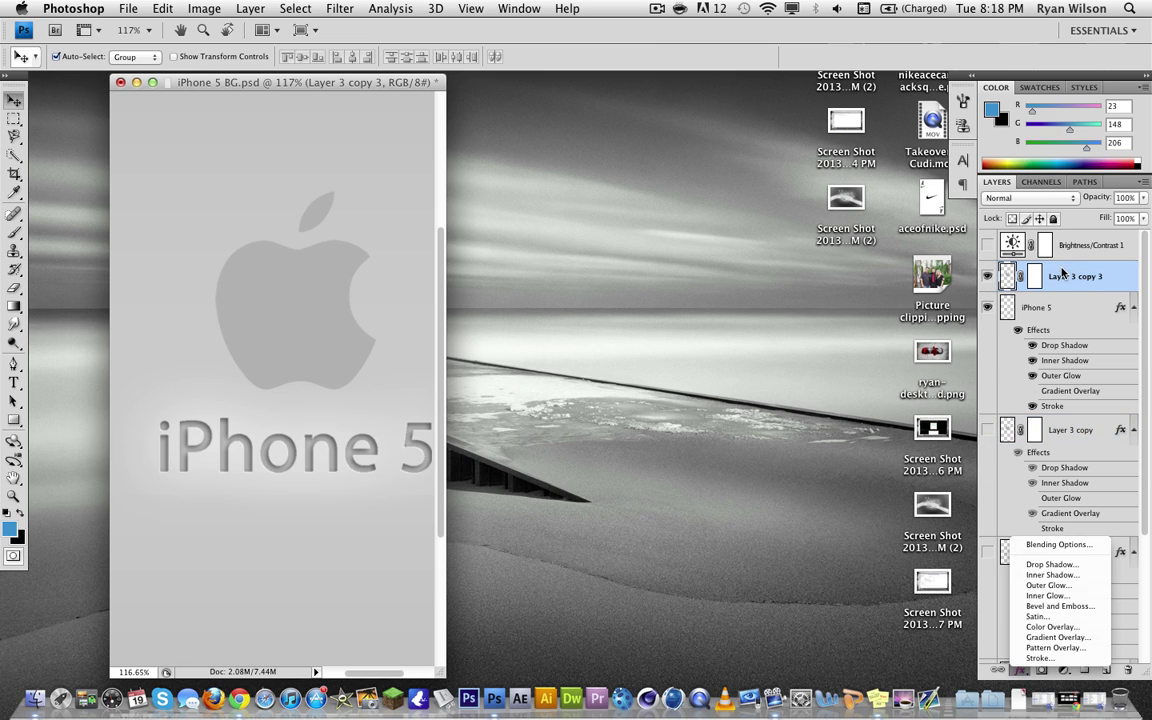
{"action": "left_click", "coordinate": [958, 250]}
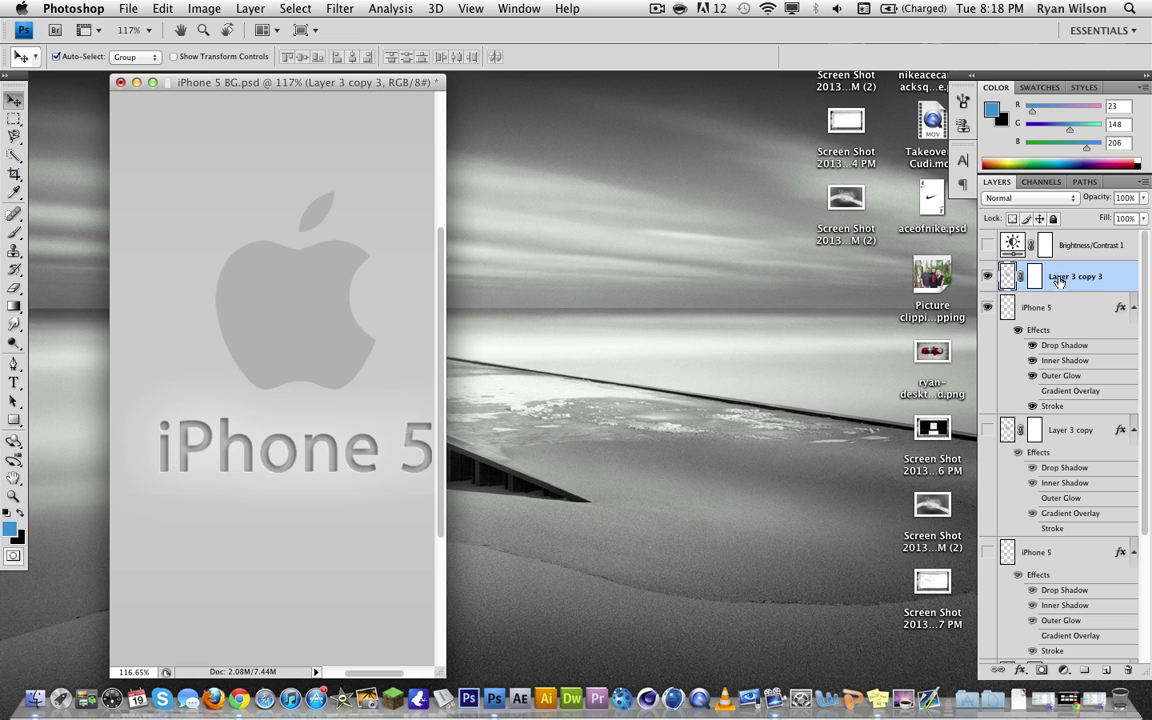
{"action": "left_click", "coordinate": [1020, 670]}
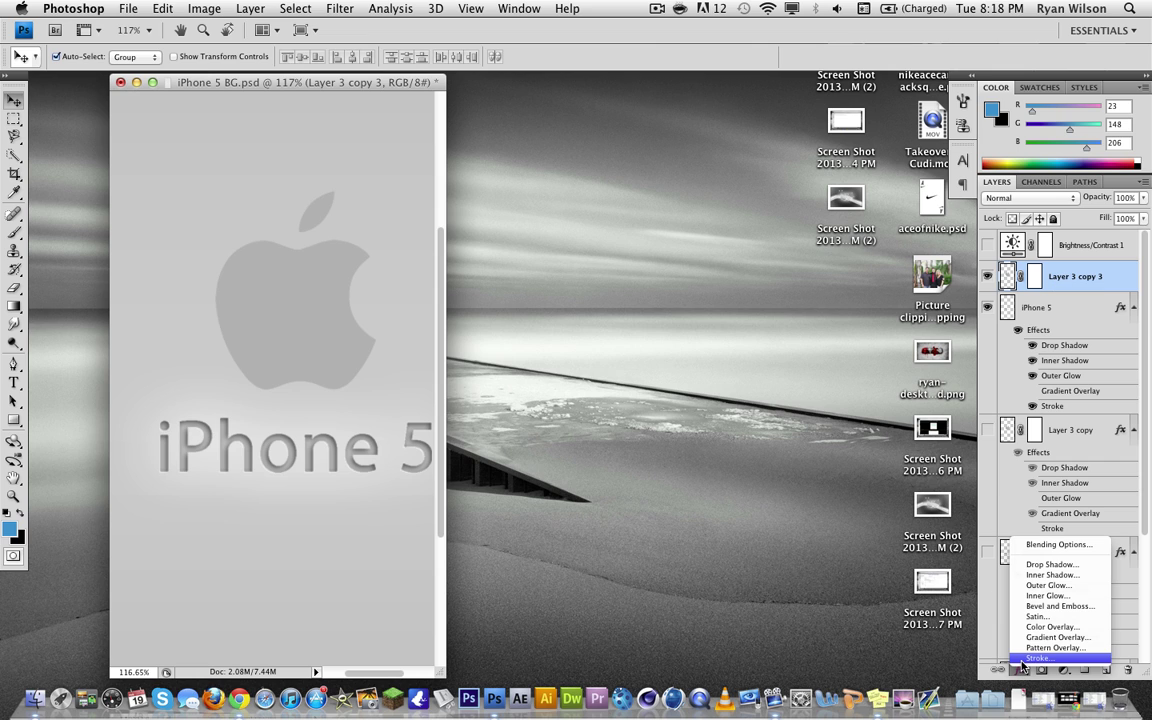
Add an Inner Shadow to Layer 3 copy 3: 60% opacity, 8 px distance, 18 px size
{"action": "left_click", "coordinate": [1054, 576]}
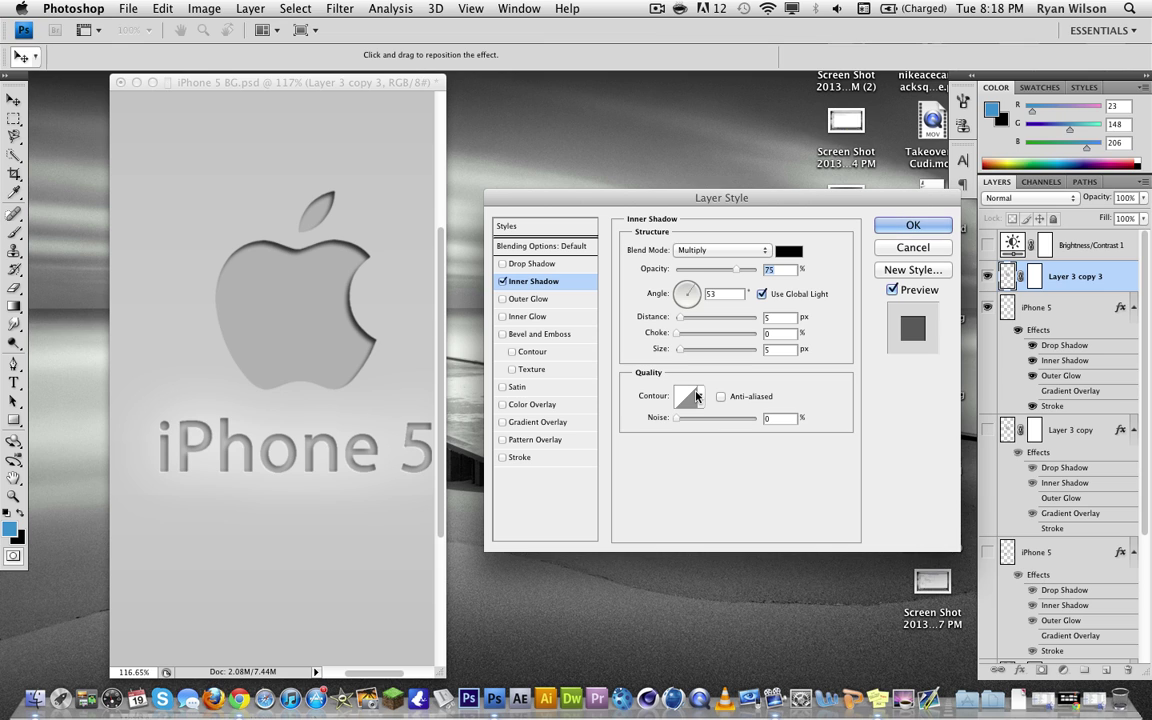
{"action": "type", "text": "60"}
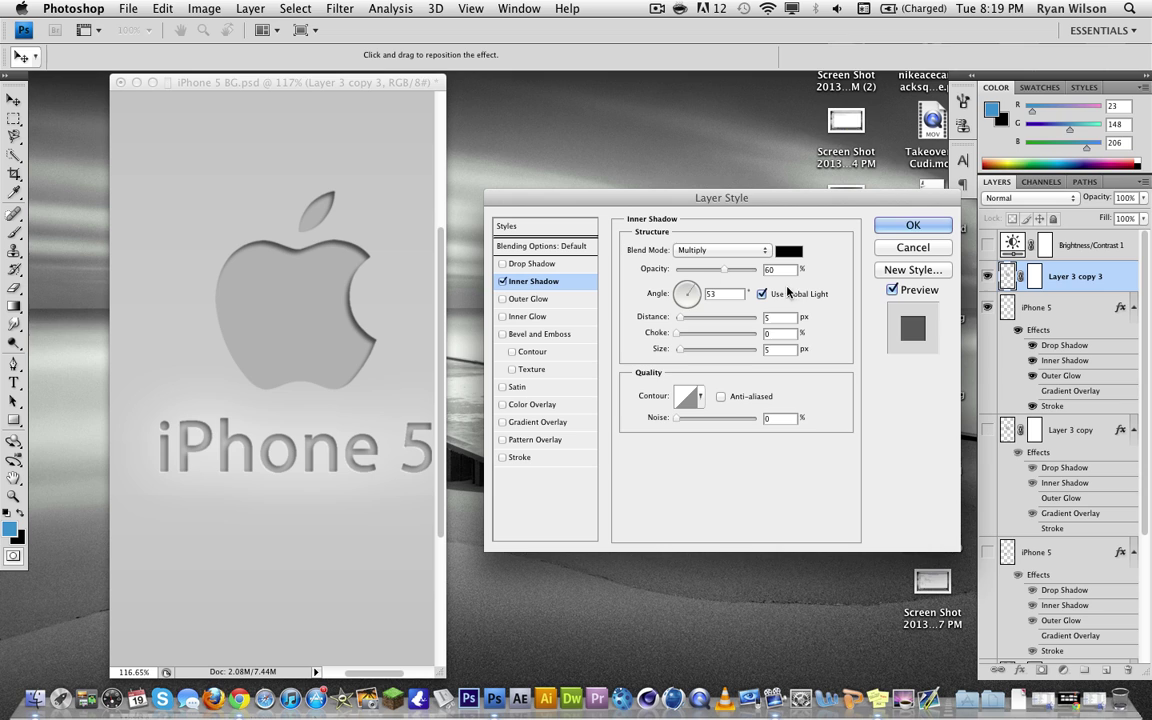
{"action": "left_click", "coordinate": [779, 319]}
{"action": "type", "text": "8"}
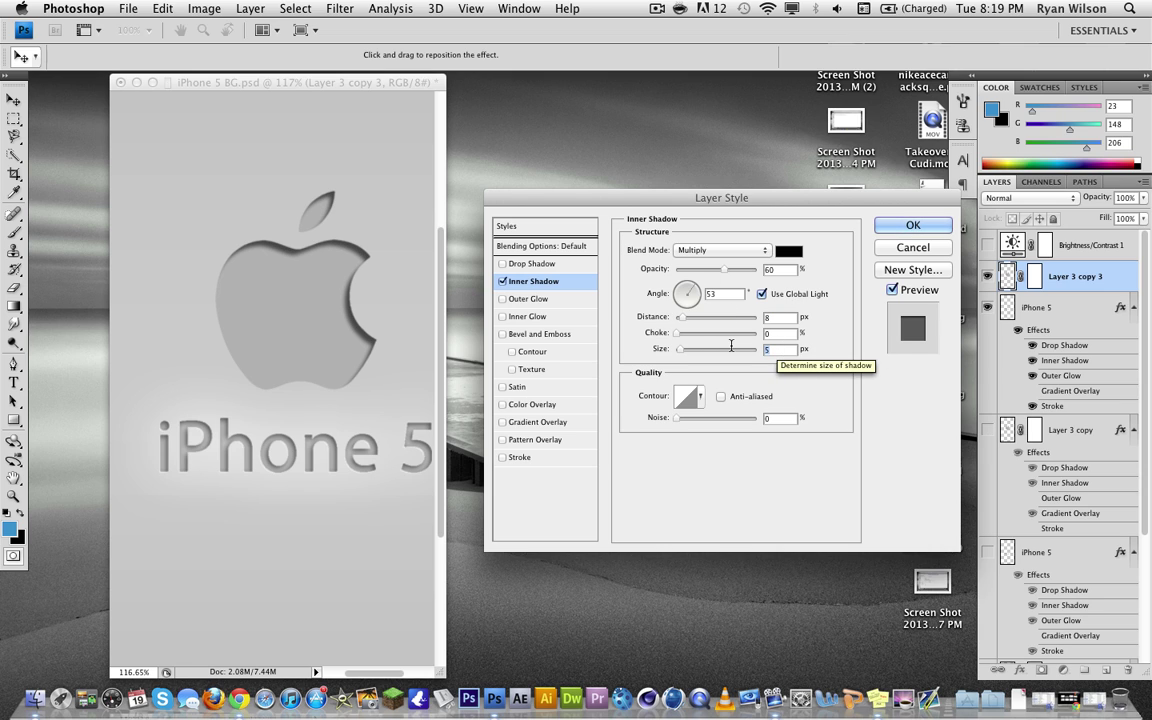
{"action": "type", "text": "18"}
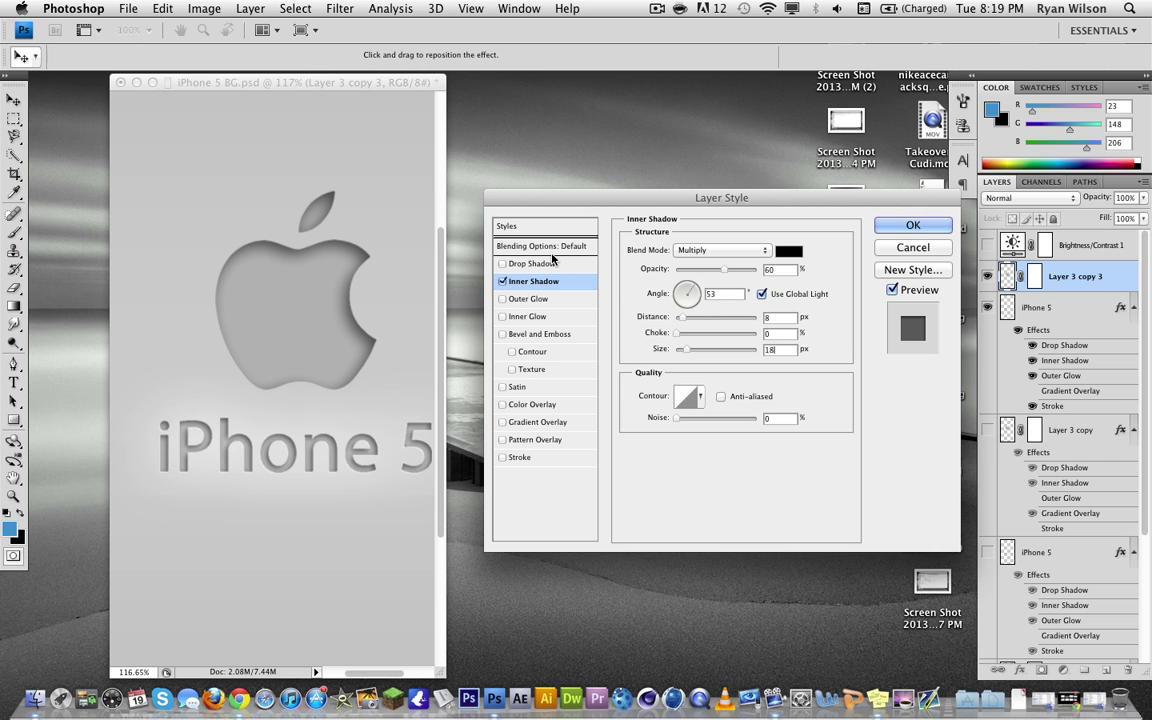
Add a Drop Shadow in Normal blend mode with a white shadow colour
{"action": "left_click", "coordinate": [512, 265]}
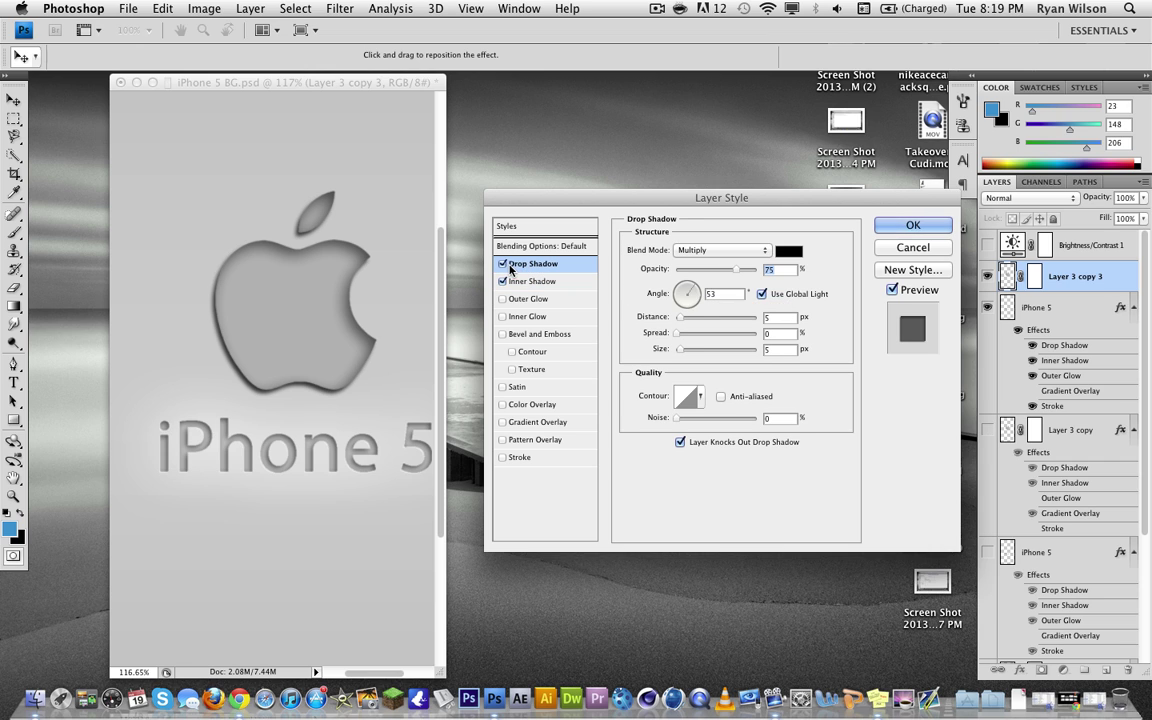
{"action": "left_click", "coordinate": [720, 250]}
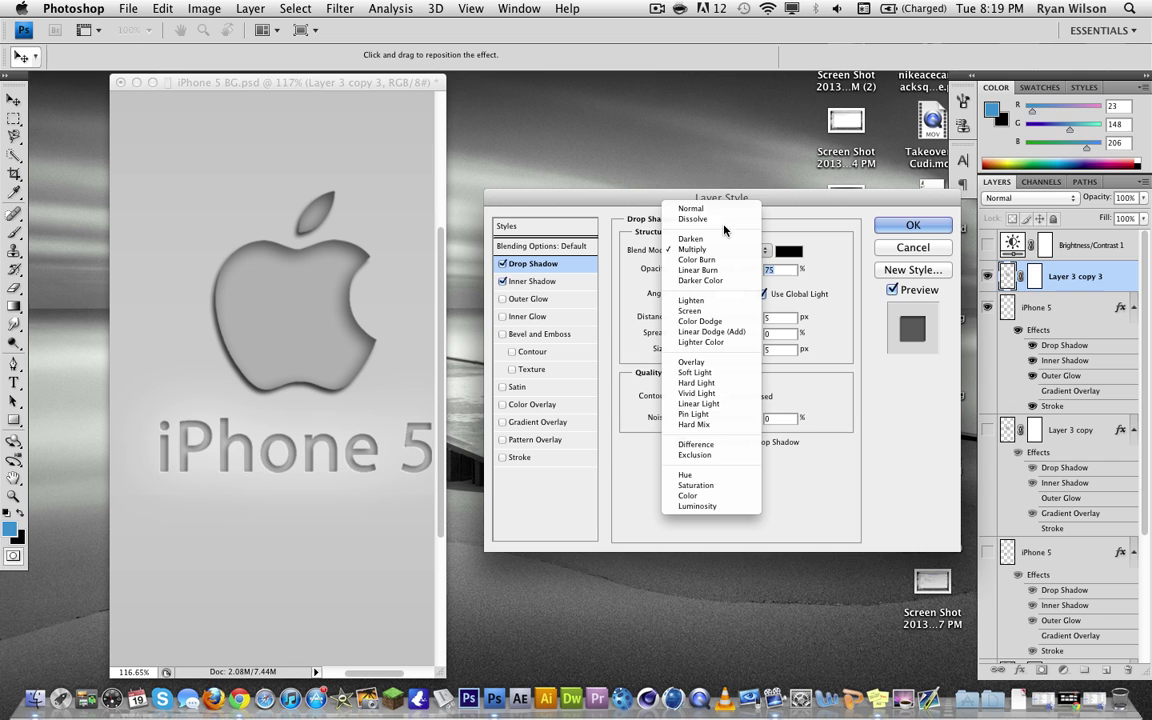
{"action": "left_click", "coordinate": [700, 141]}
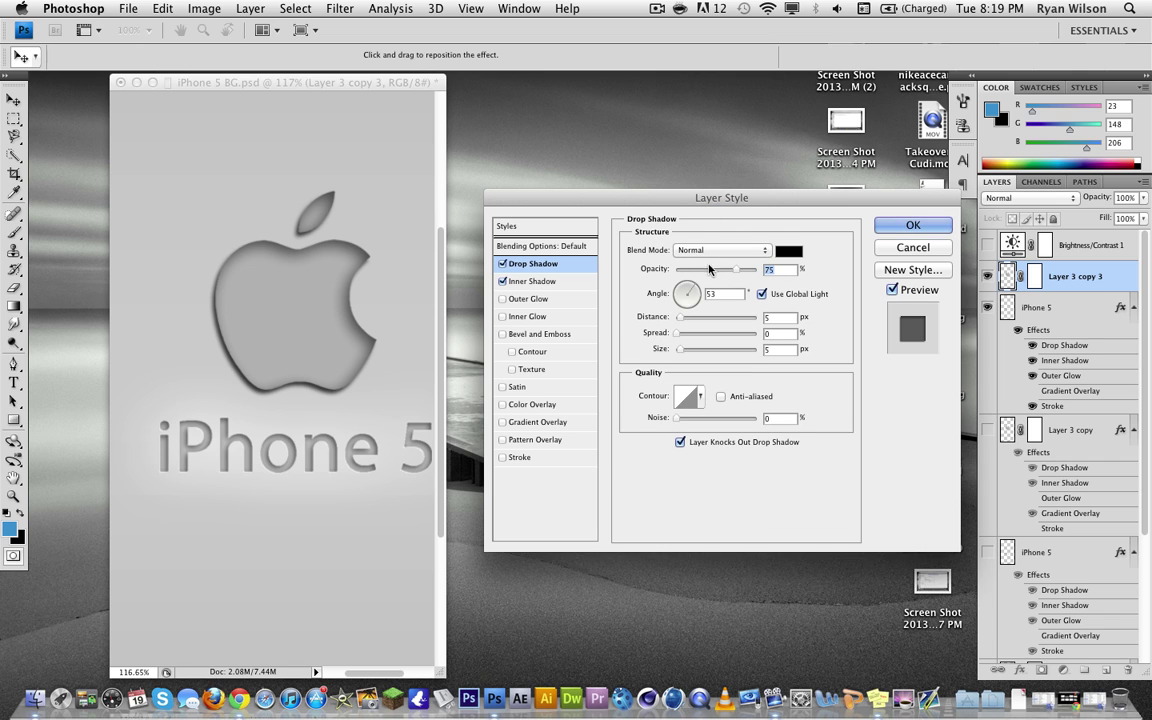
{"action": "left_click", "coordinate": [788, 250]}
{"action": "left_click_drag", "start_coordinate": [764, 293], "coordinate": [714, 251]}
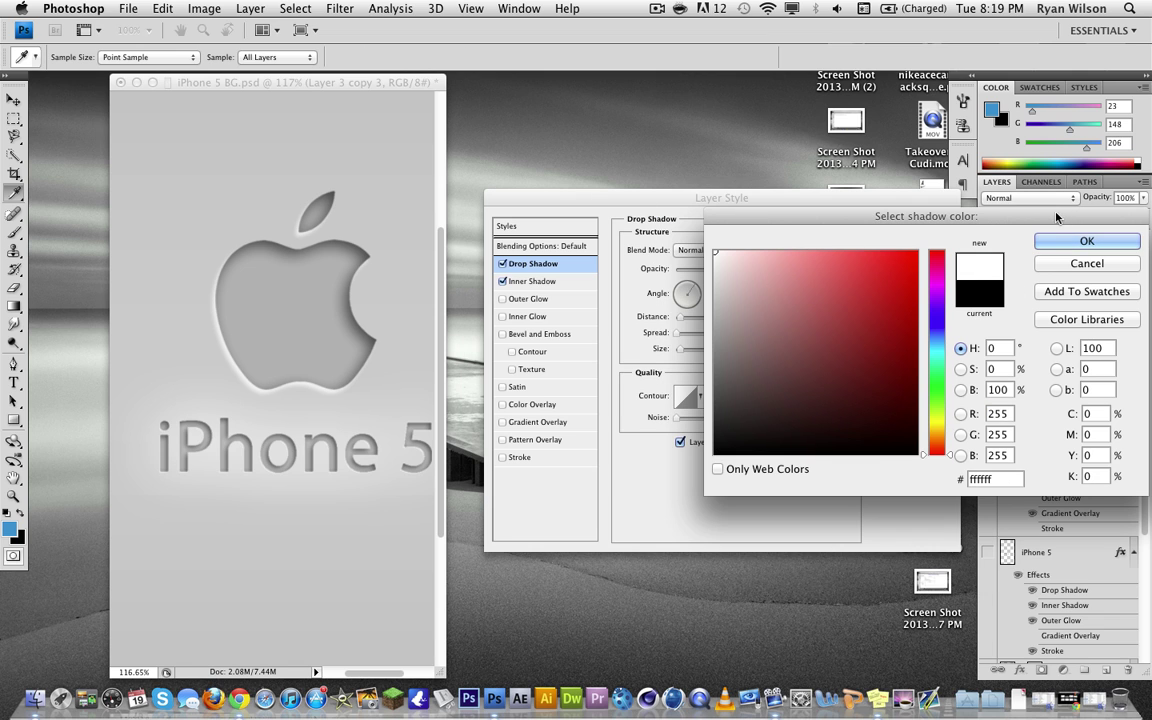
{"action": "left_click", "coordinate": [1087, 241]}
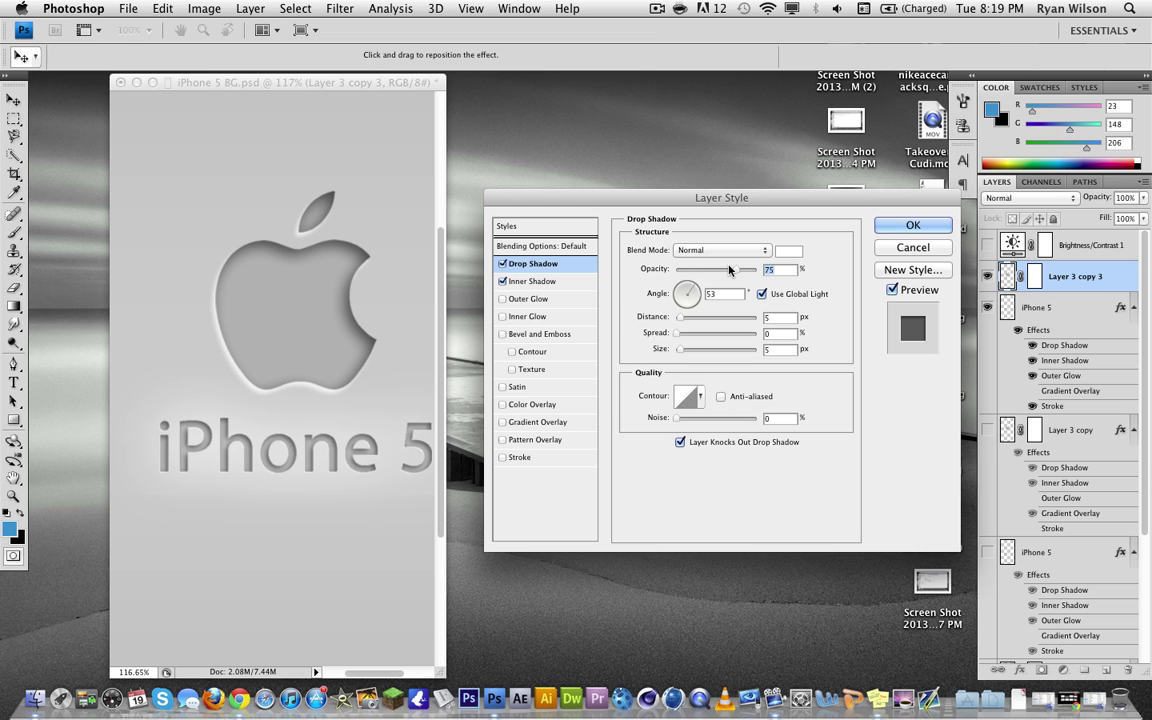
Set the drop shadow to 100% opacity, 1 px distance and 1% spread
{"action": "left_click_drag", "start_coordinate": [736, 269], "coordinate": [815, 277]}
{"action": "double_click", "coordinate": [778, 317]}
{"action": "type", "text": "1"}
{"action": "double_click", "coordinate": [772, 334]}
{"action": "type", "text": "1"}
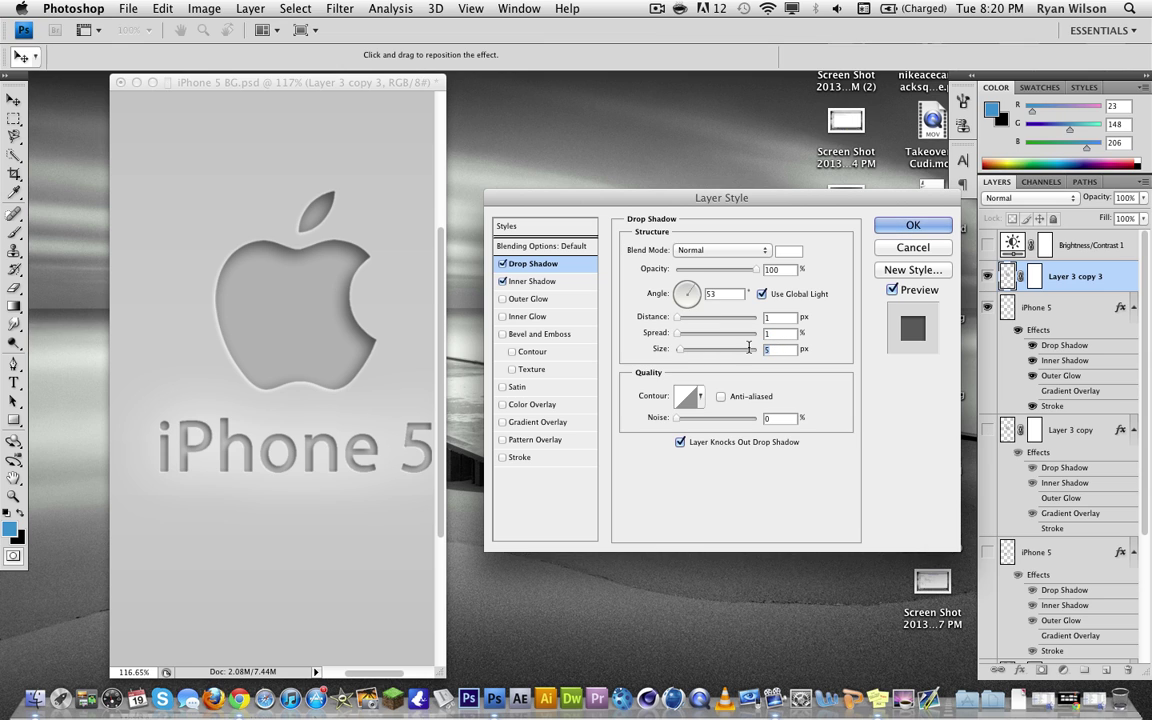
{"action": "type", "text": "1"}
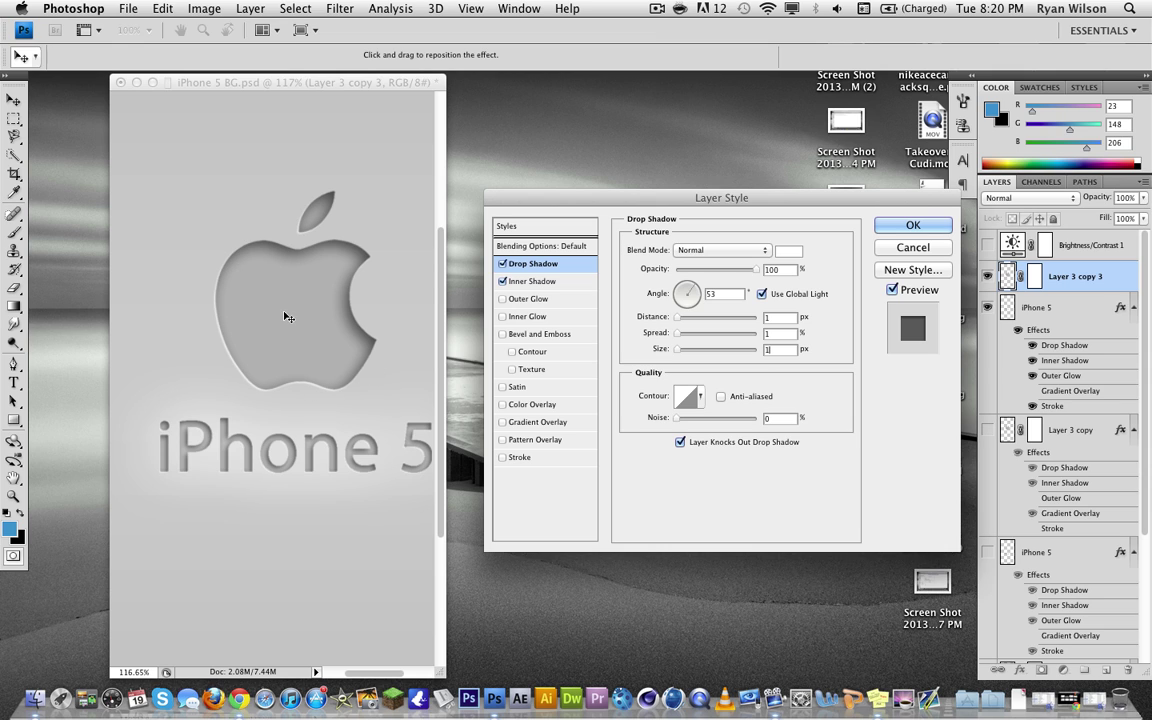
Add a reversed radial Gradient Overlay to the logo
{"action": "left_click", "coordinate": [532, 422]}
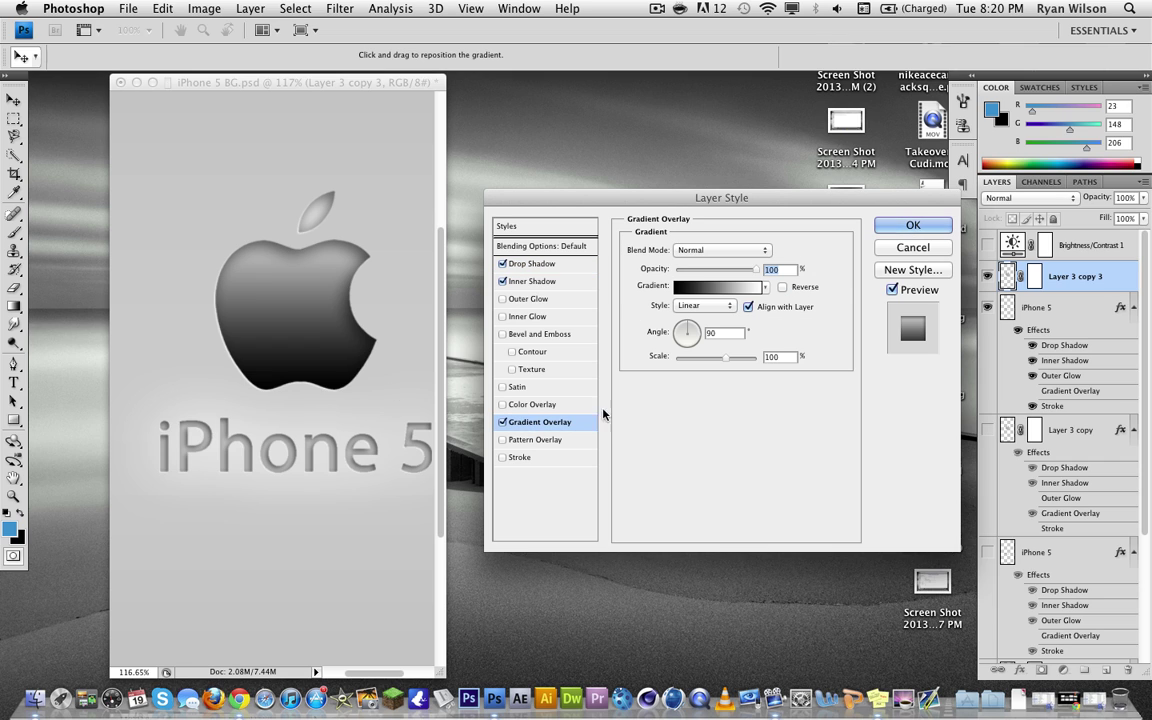
{"action": "left_click", "coordinate": [708, 306]}
{"action": "left_click", "coordinate": [690, 318]}
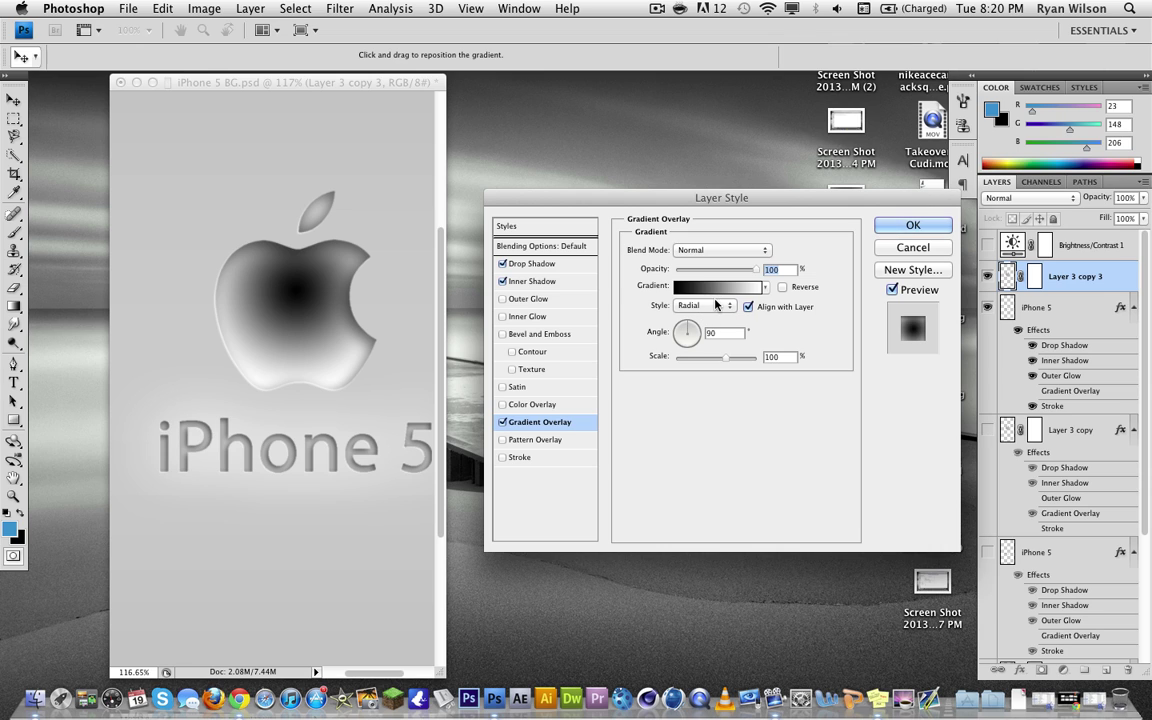
{"action": "left_click", "coordinate": [783, 287]}
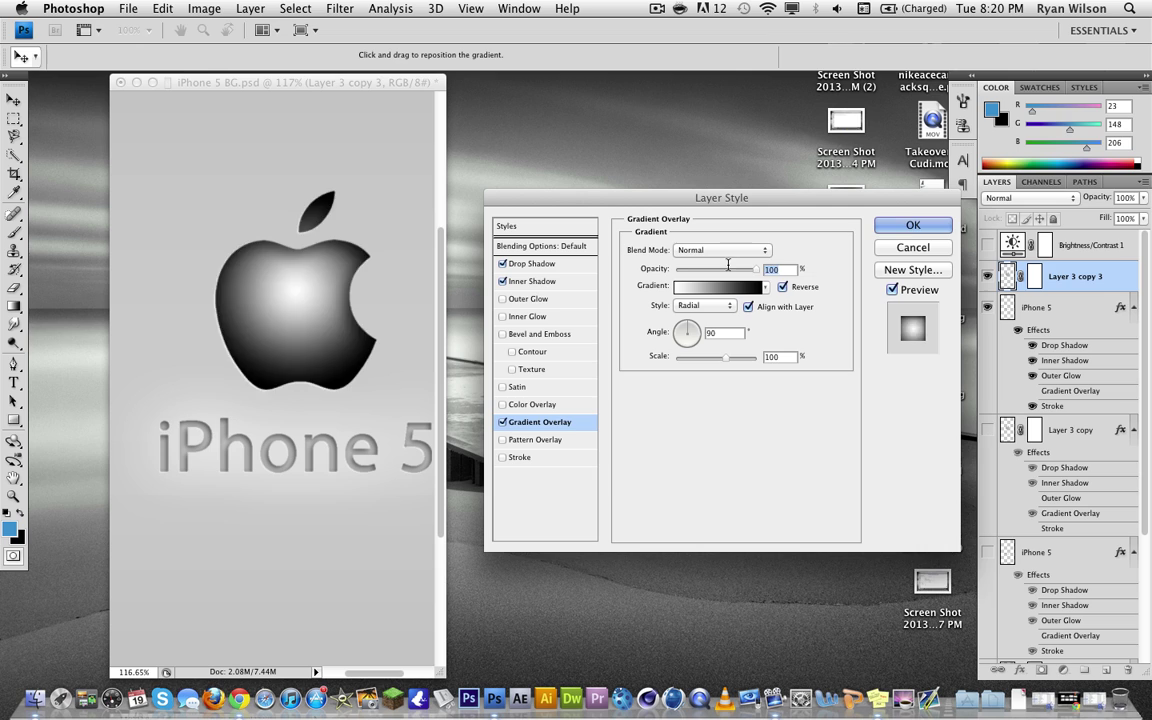
Set the gradient overlay to 25% opacity and 150% scale, keeping Normal blend mode
{"action": "double_click", "coordinate": [782, 270]}
{"action": "type", "text": "25"}
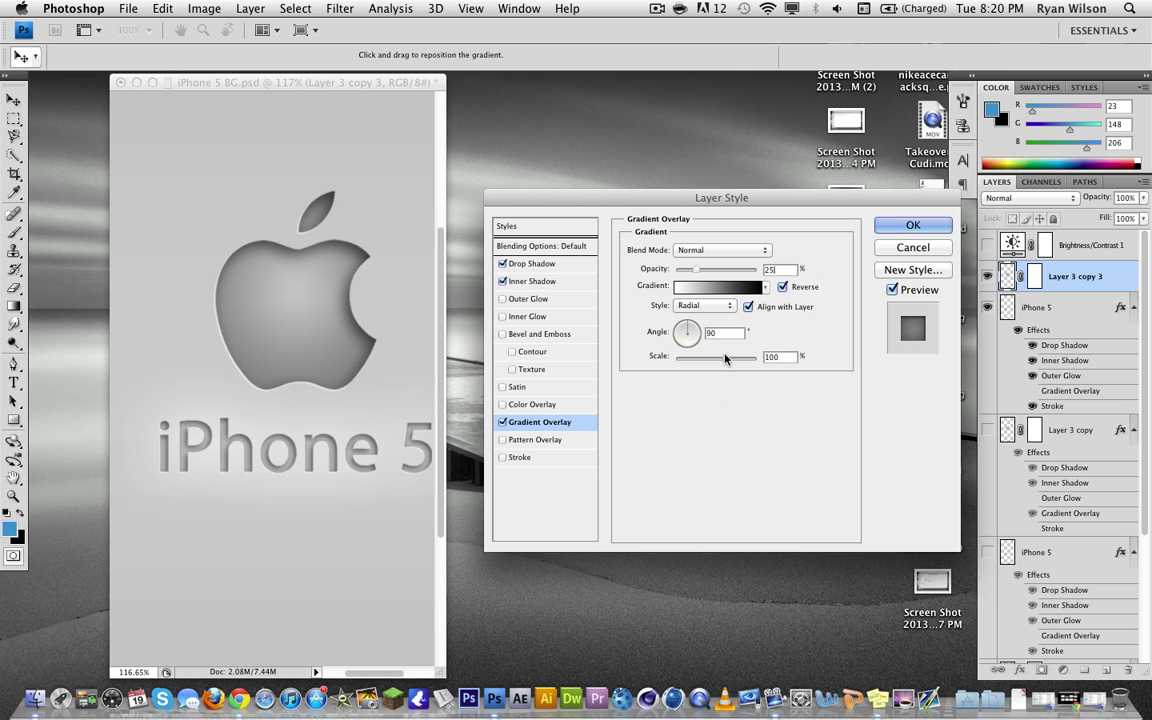
{"action": "left_click_drag", "start_coordinate": [738, 362], "coordinate": [800, 362]}
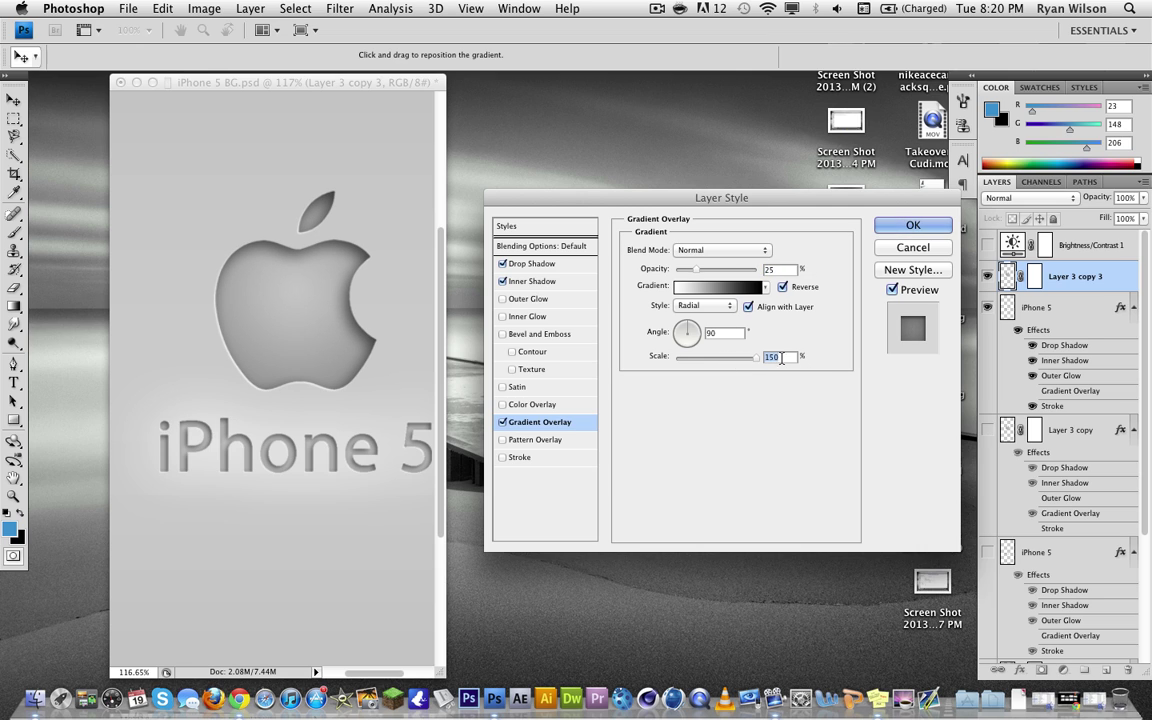
{"action": "left_click", "coordinate": [702, 250]}
{"action": "left_click", "coordinate": [702, 250]}
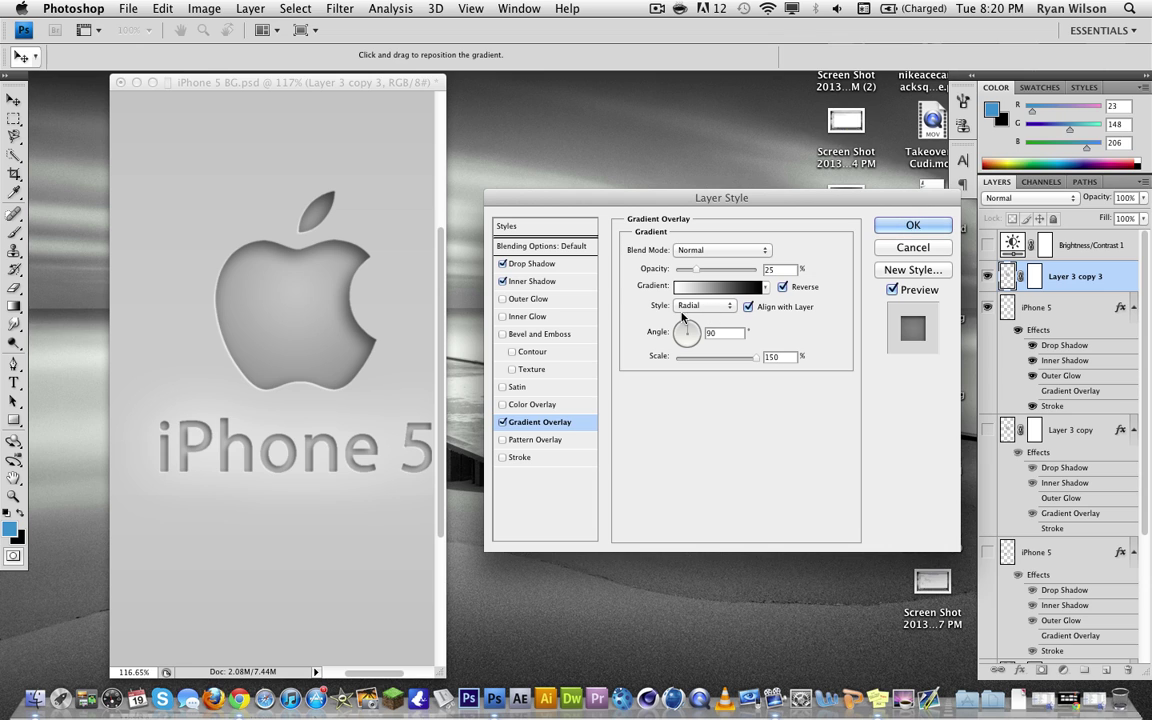
{"action": "left_click", "coordinate": [715, 332]}
{"action": "left_click", "coordinate": [781, 357]}
{"action": "left_click", "coordinate": [532, 281]}
{"action": "left_click", "coordinate": [536, 264]}
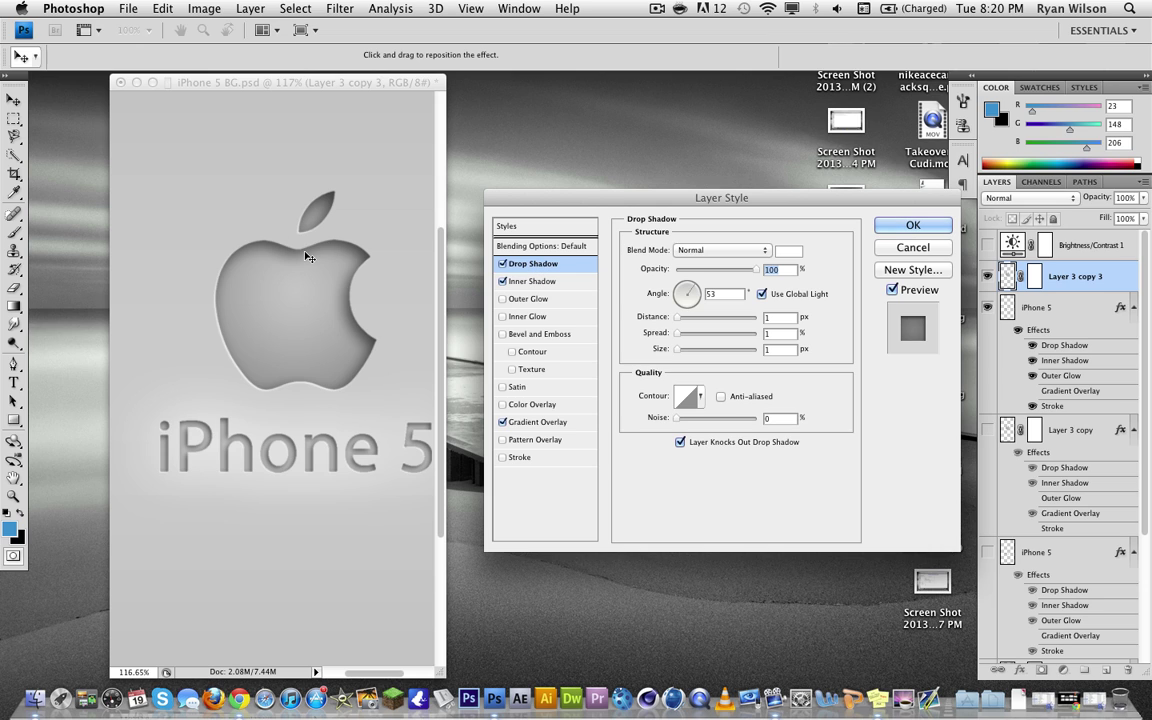
{"action": "left_click", "coordinate": [544, 422]}
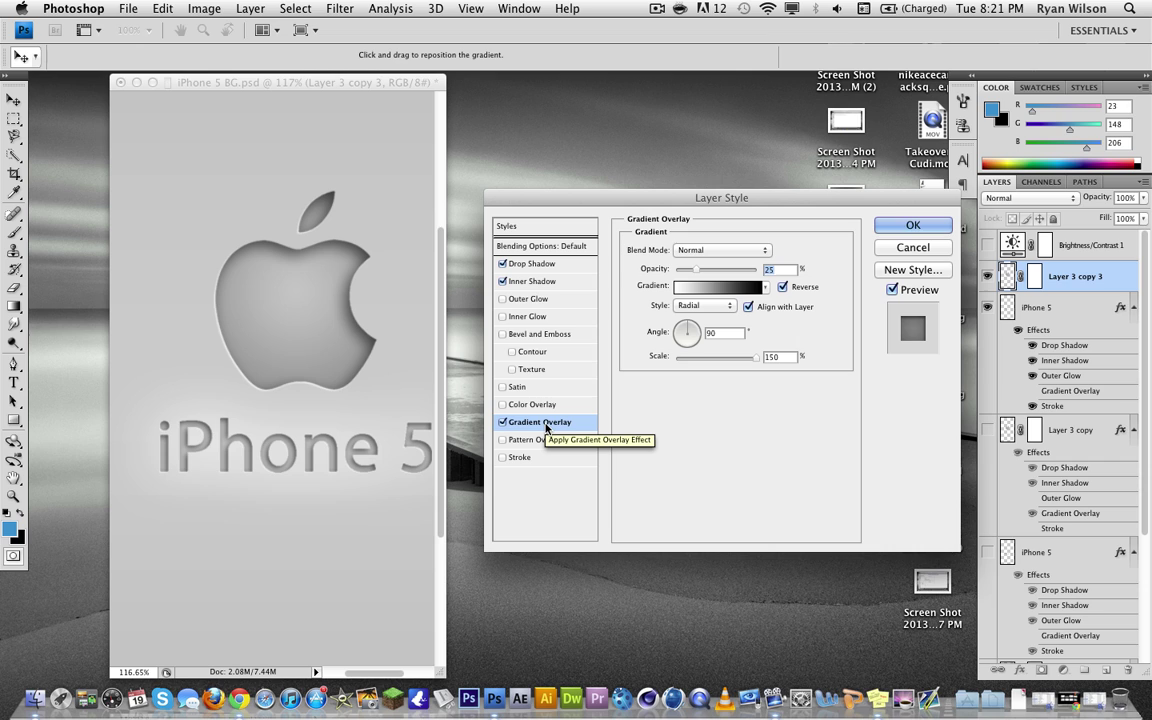
{"action": "left_click", "coordinate": [530, 281]}
{"action": "left_click", "coordinate": [535, 264]}
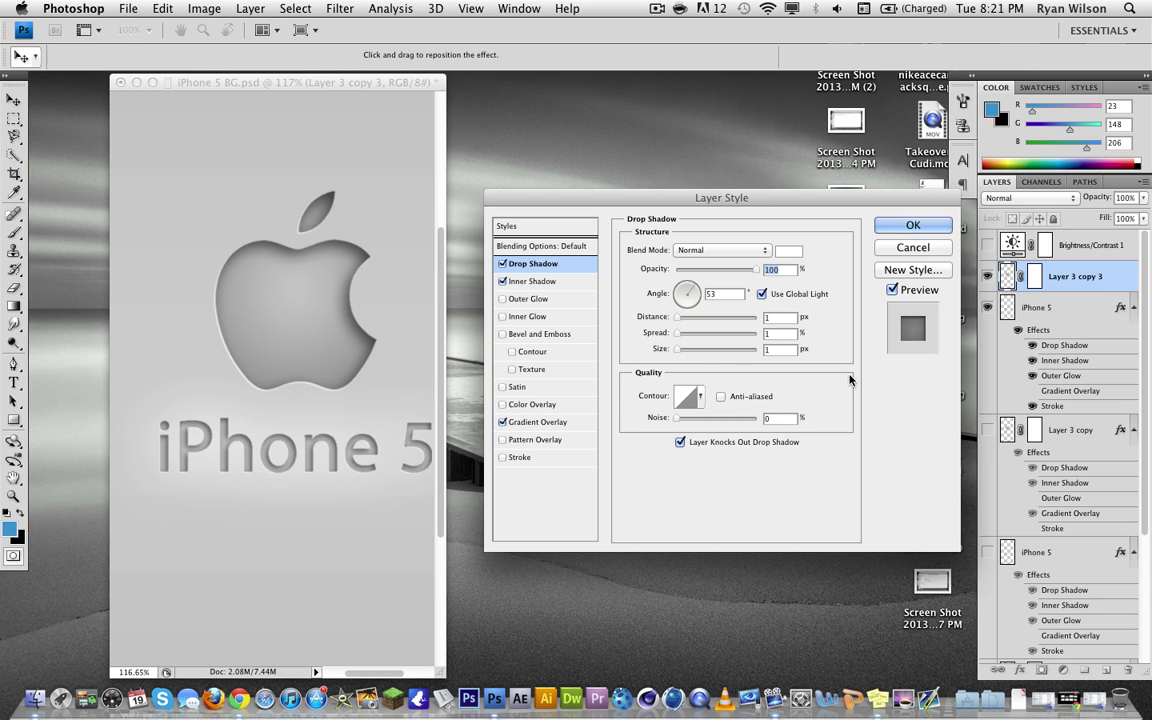
{"action": "left_click", "coordinate": [535, 281]}
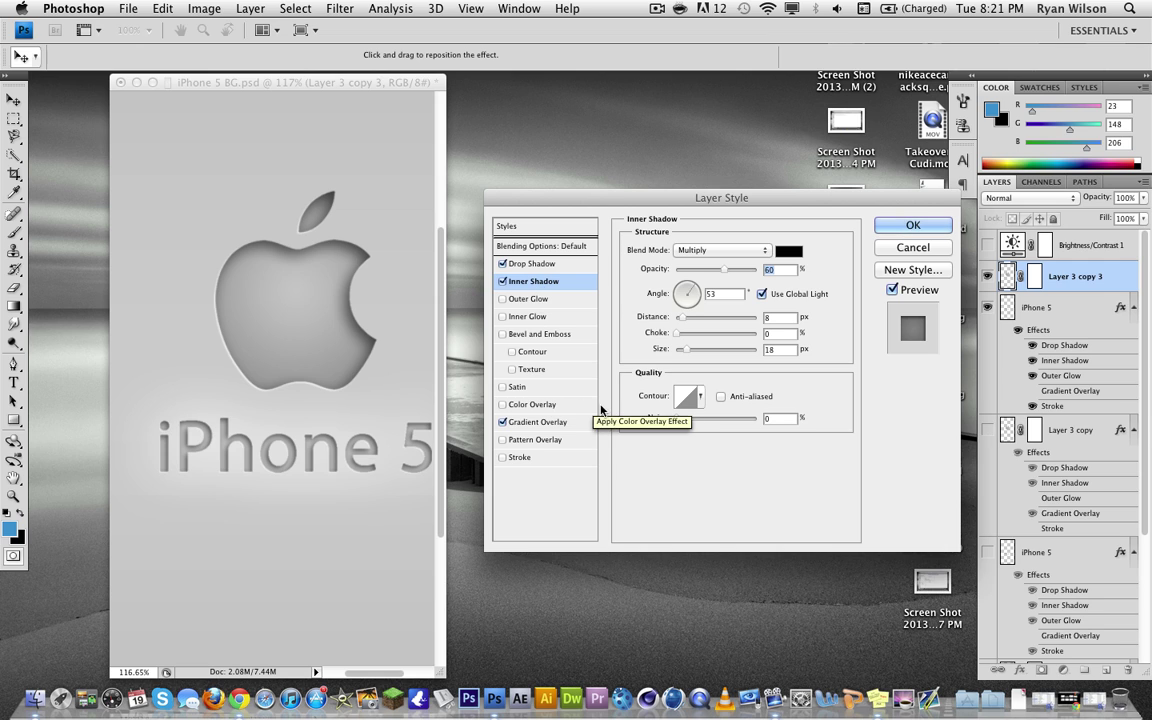
{"action": "left_click", "coordinate": [559, 424]}
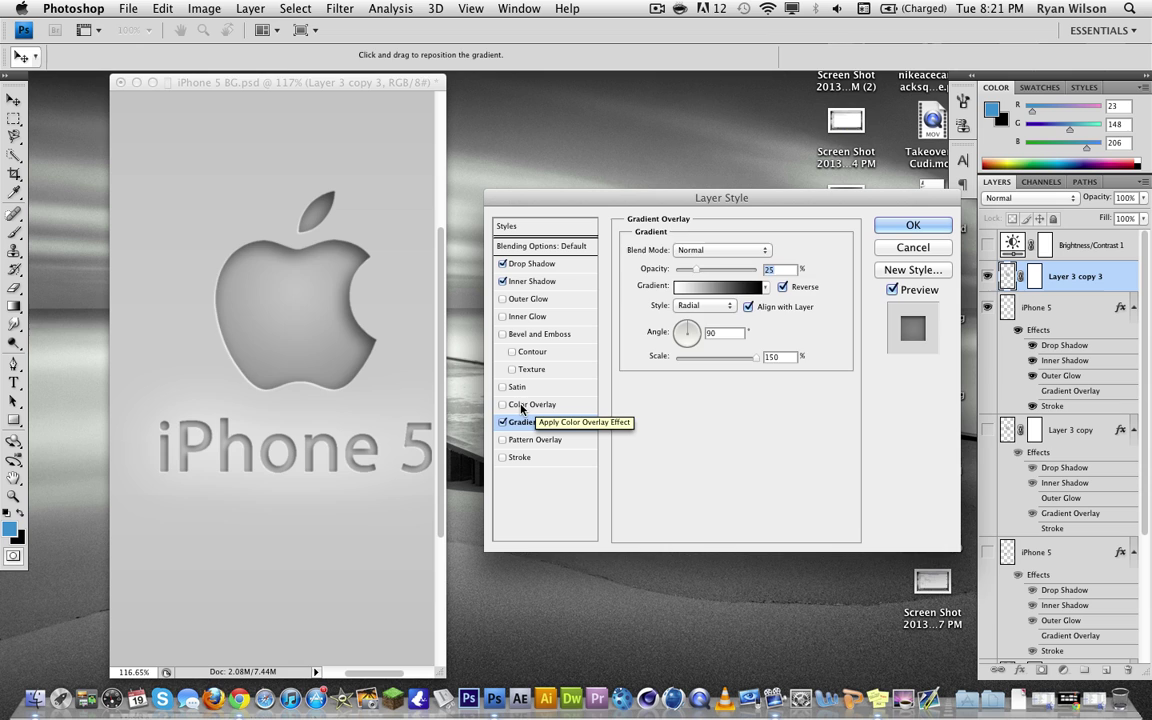
Test a red Color Overlay in Overlay mode, turn it off, and apply the layer style
{"action": "left_click", "coordinate": [521, 406]}
{"action": "left_click", "coordinate": [748, 252]}
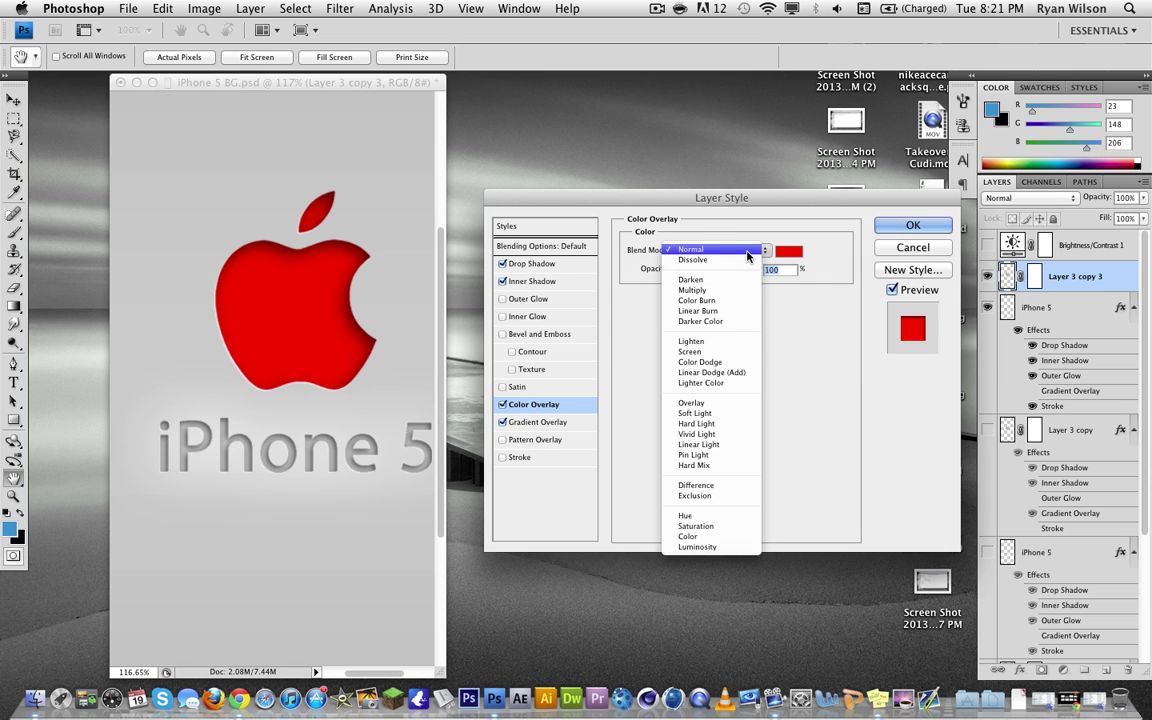
{"action": "left_click", "coordinate": [729, 403]}
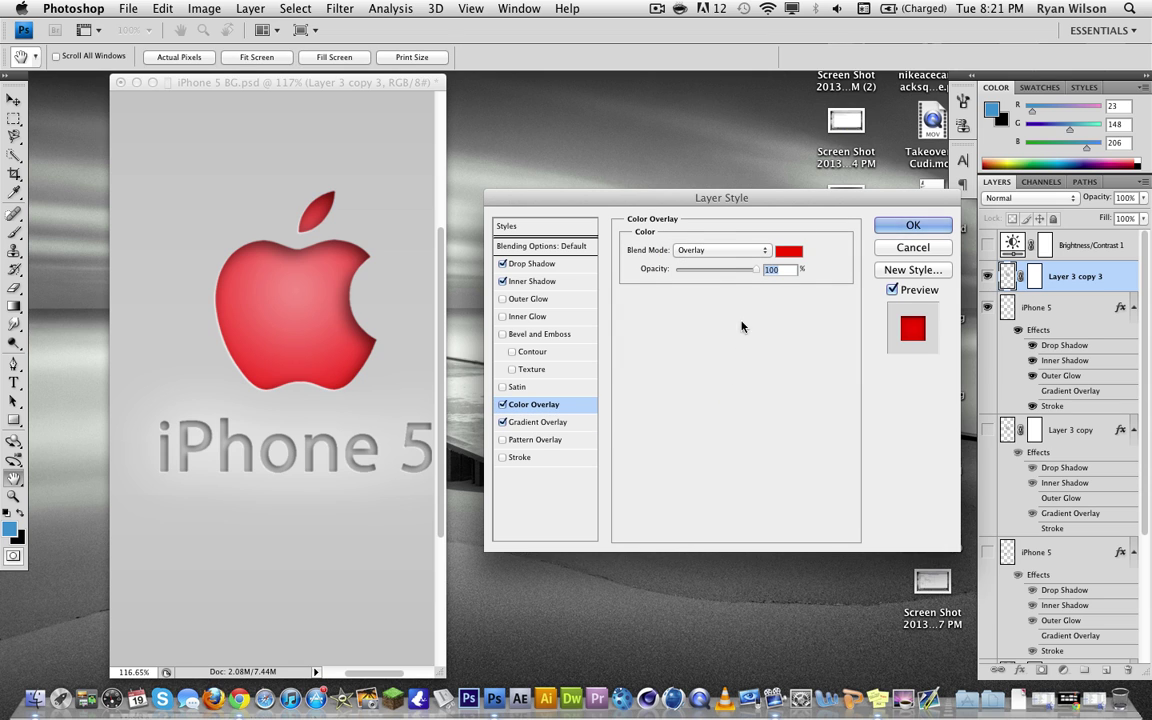
{"action": "left_click_drag", "start_coordinate": [728, 268], "coordinate": [792, 270]}
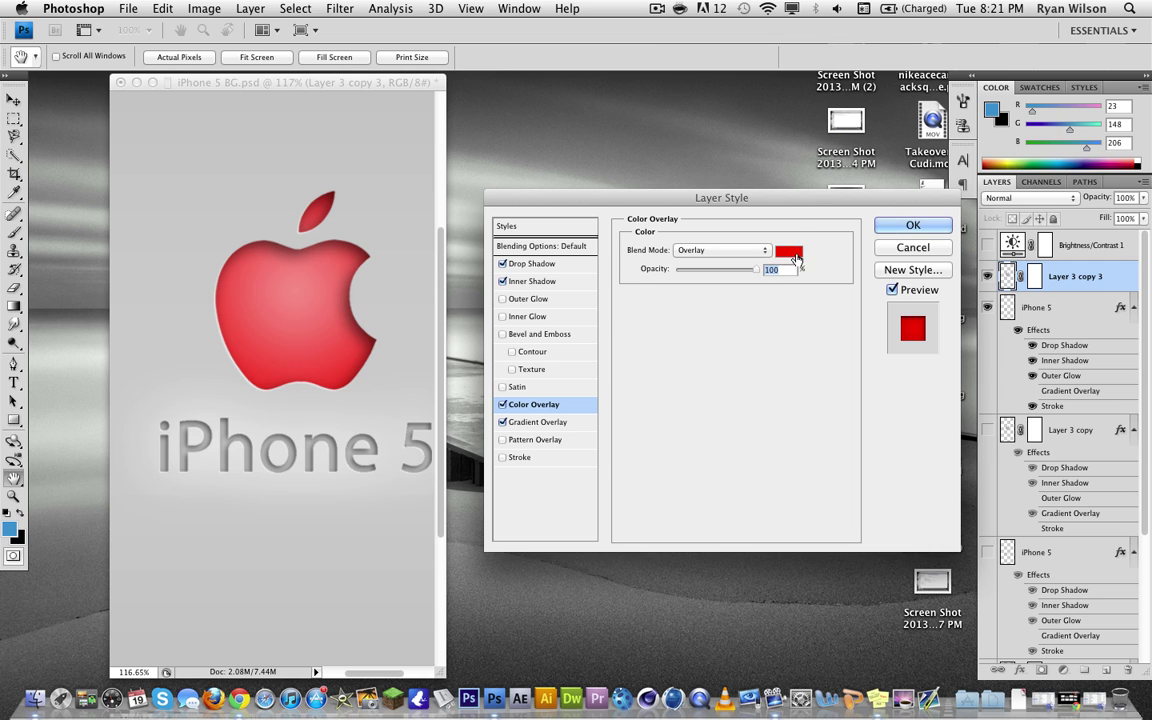
{"action": "left_click", "coordinate": [502, 404]}
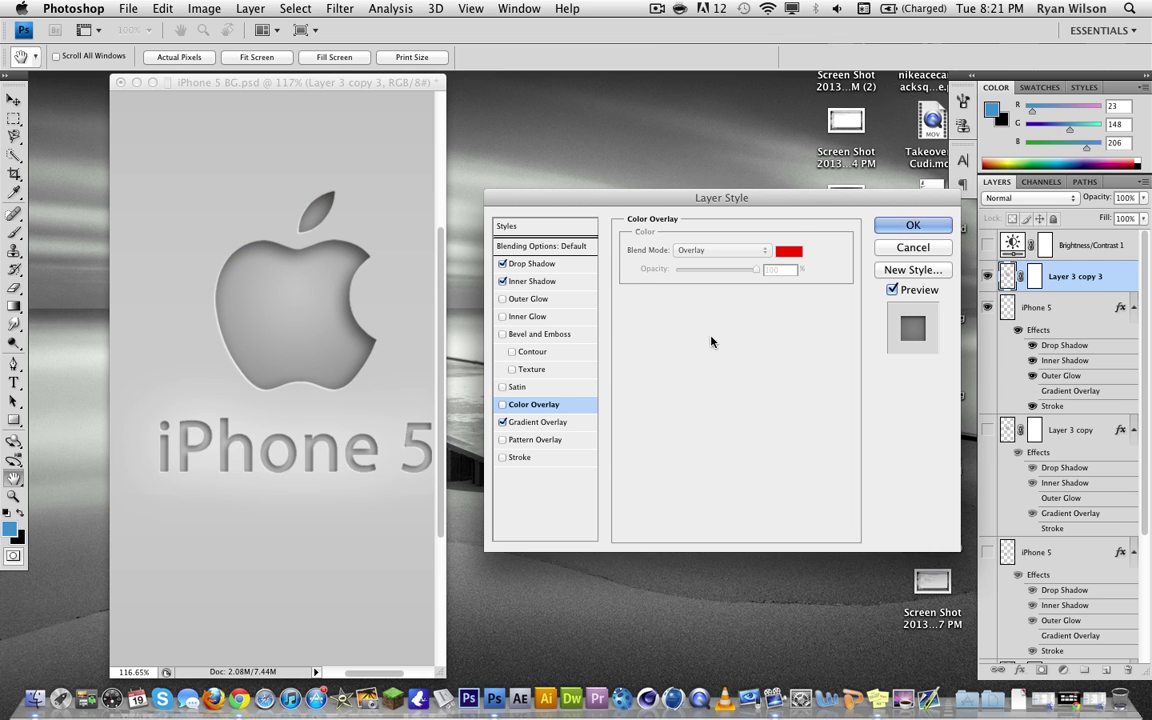
{"action": "left_click", "coordinate": [911, 226]}
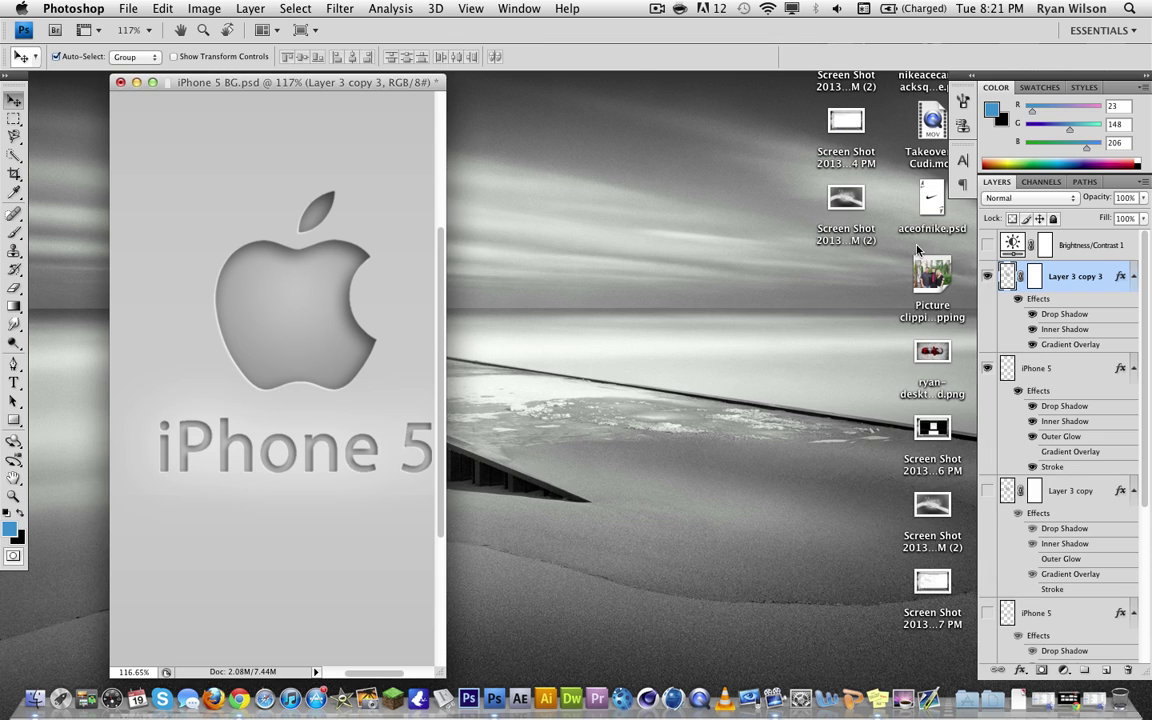
Load the apple as a selection, fill it with the blue Foreground Color, and deselect
{"action": "left_click", "coordinate": [1005, 279], "text": "super"}
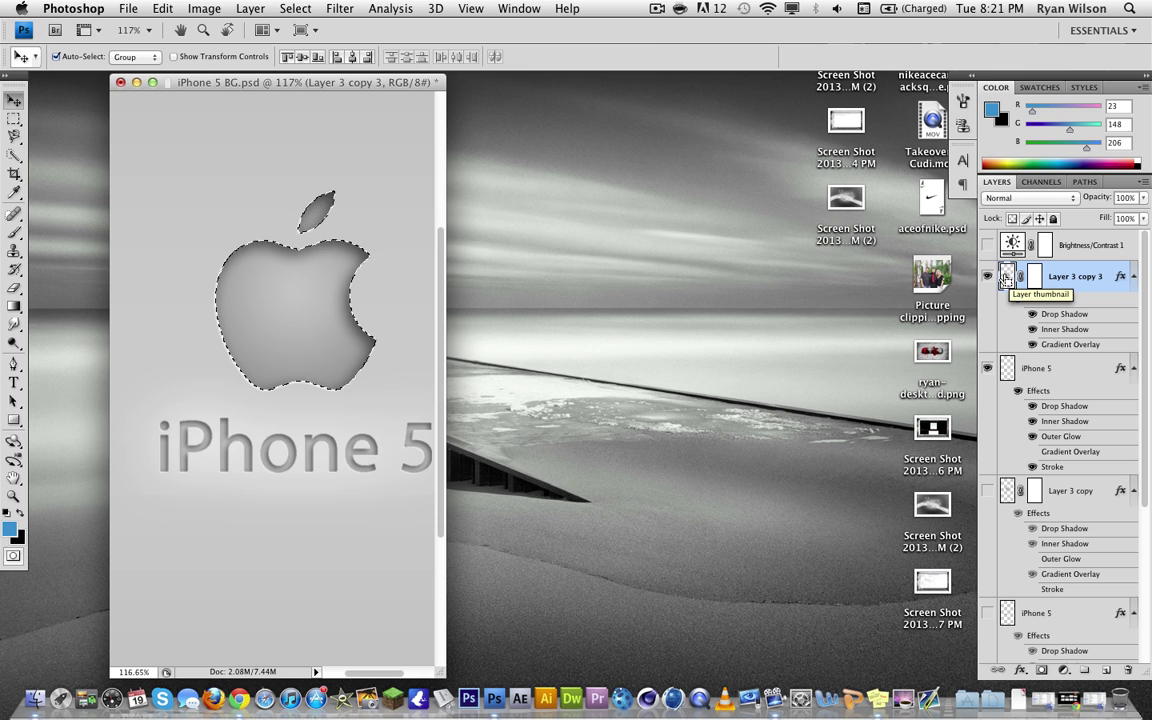
{"action": "left_click", "coordinate": [251, 8]}
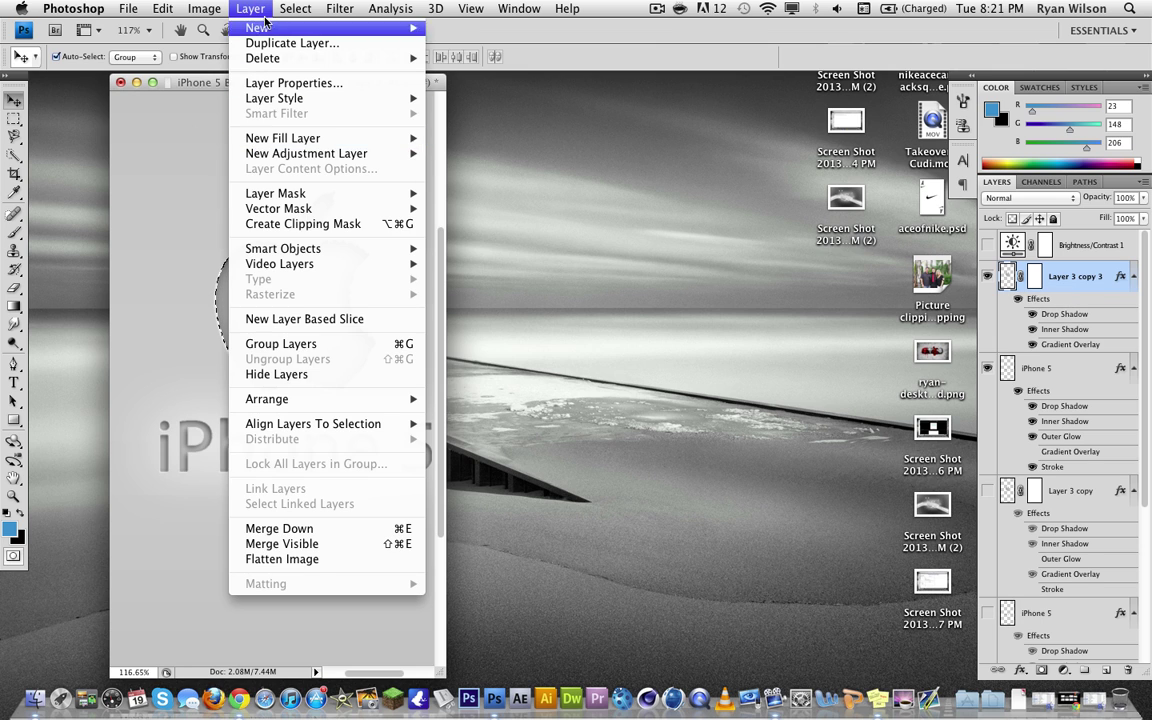
{"action": "left_click", "coordinate": [233, 7]}
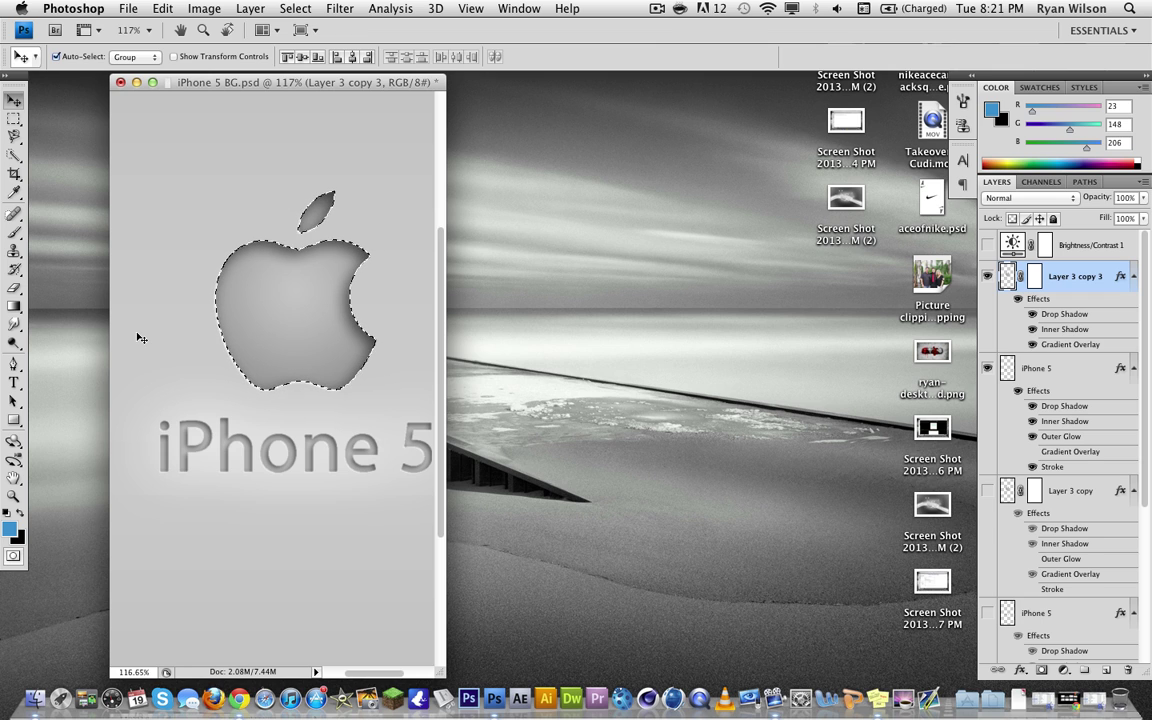
{"action": "left_click", "coordinate": [162, 8]}
{"action": "left_click", "coordinate": [174, 247]}
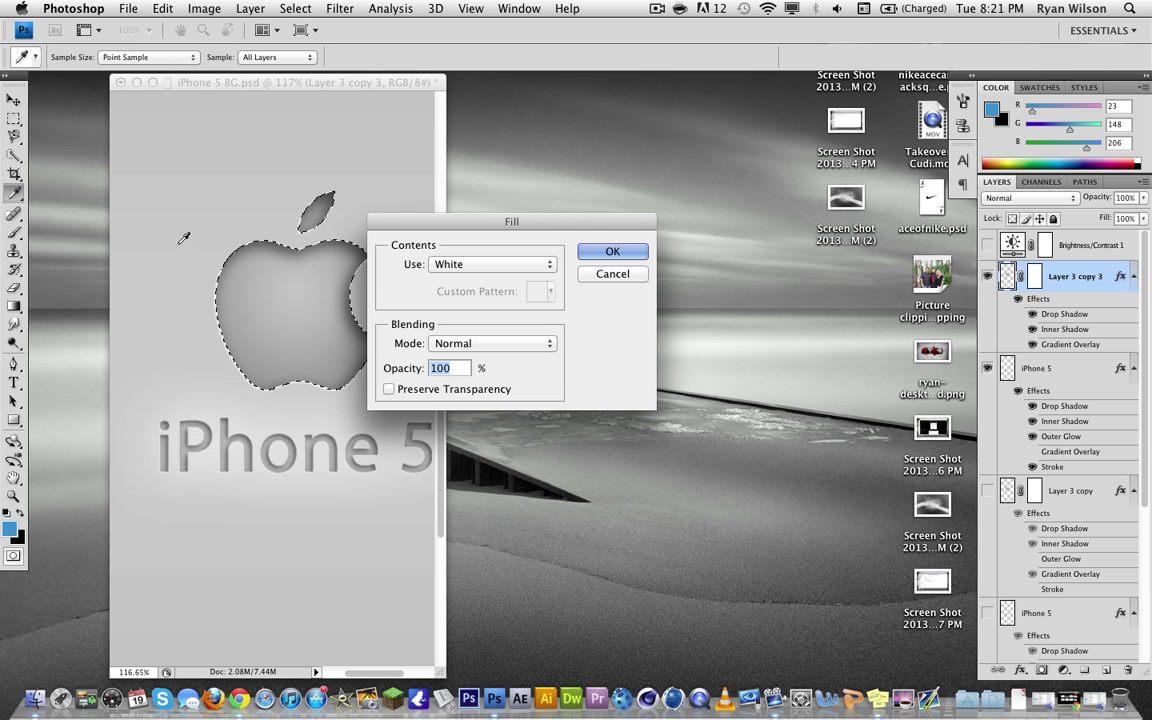
{"action": "left_click", "coordinate": [480, 263]}
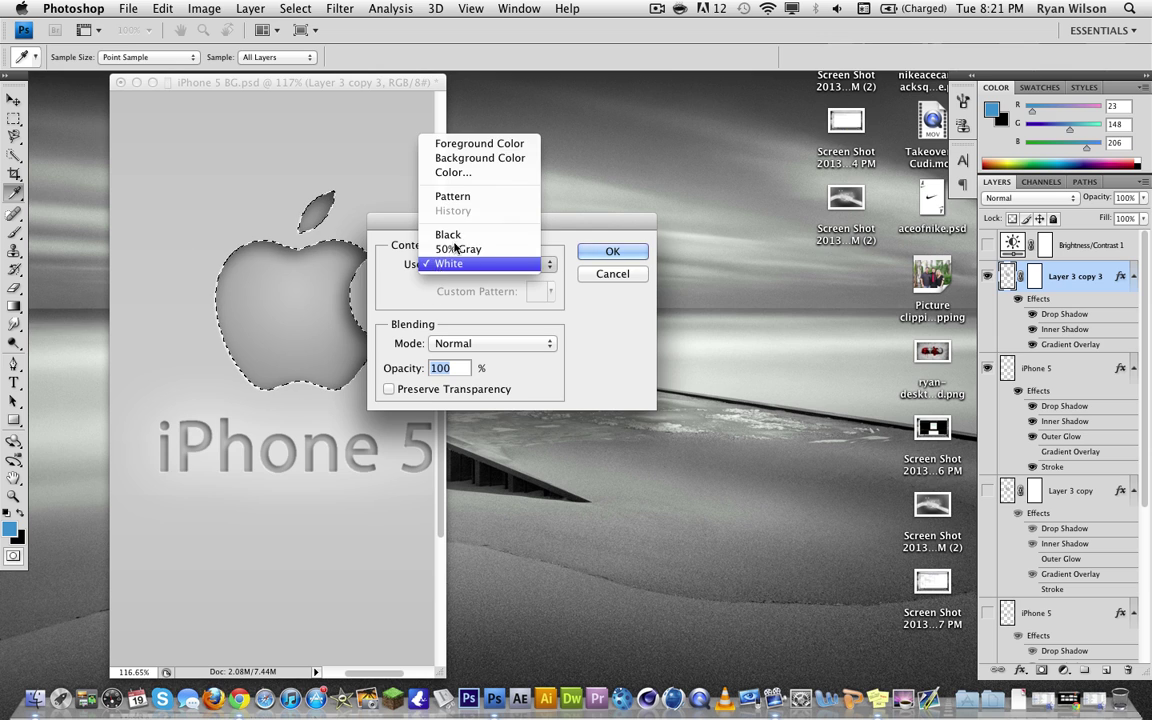
{"action": "left_click", "coordinate": [470, 143]}
{"action": "left_click", "coordinate": [595, 252]}
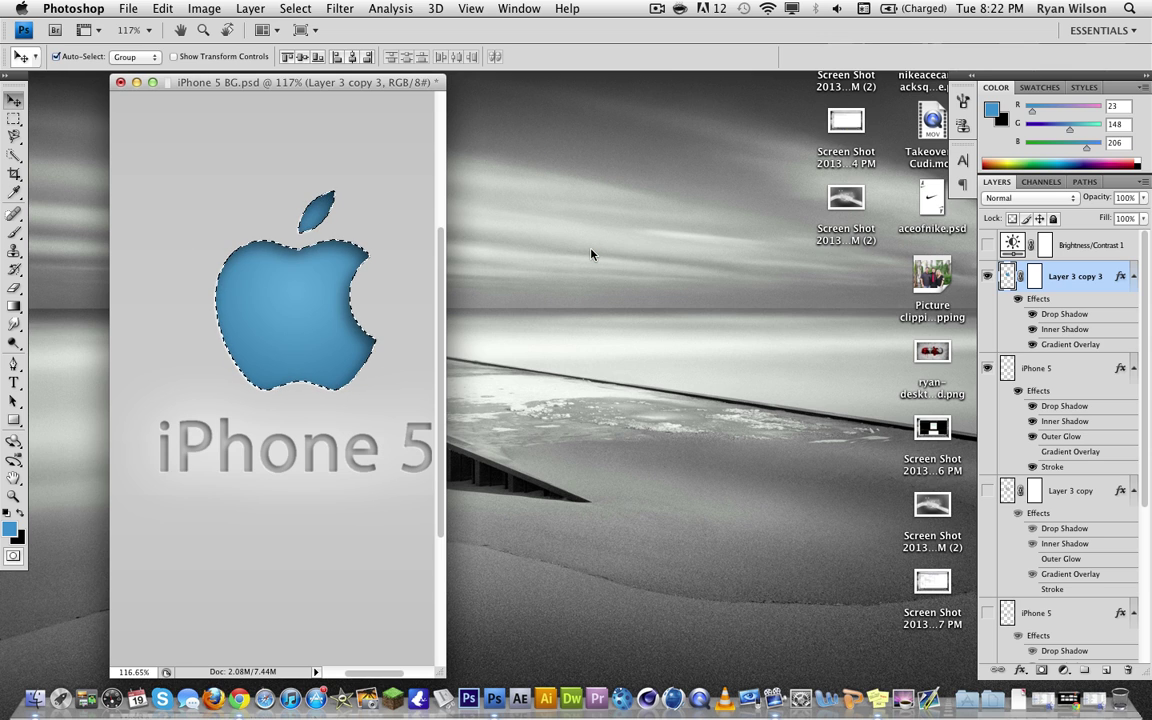
{"action": "key", "text": "super+d"}
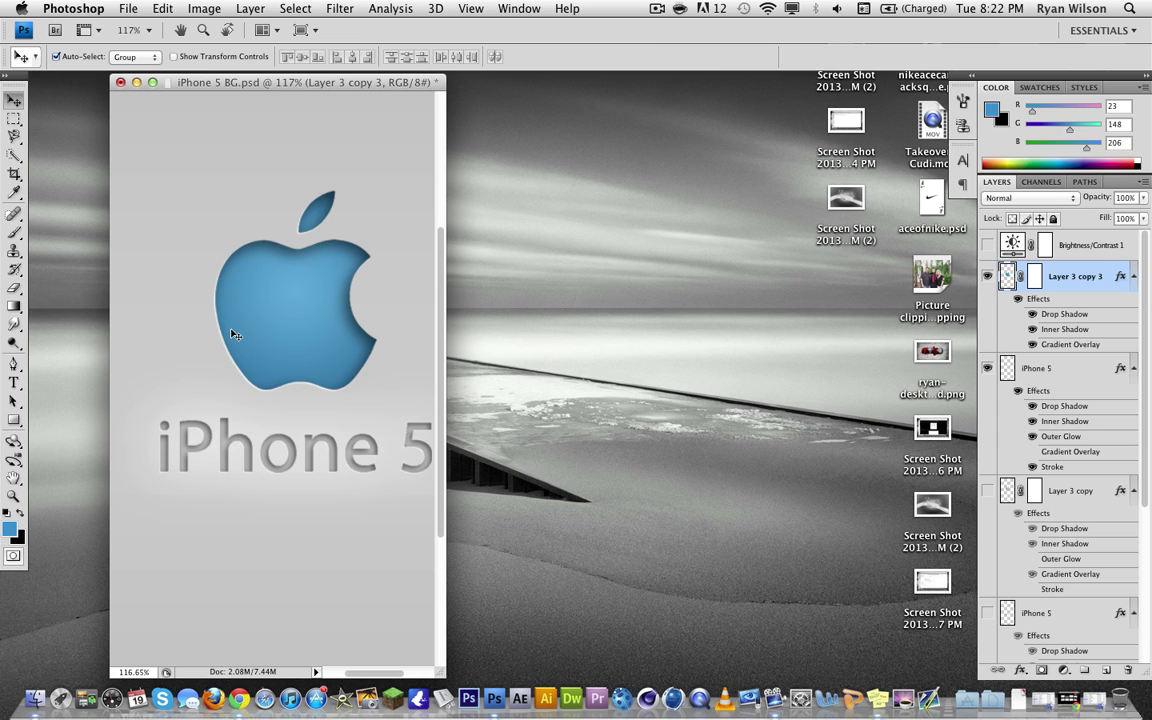
Browse the Layer, Select and Edit menus, then reload and clear the apple selection
{"action": "left_click", "coordinate": [252, 9]}
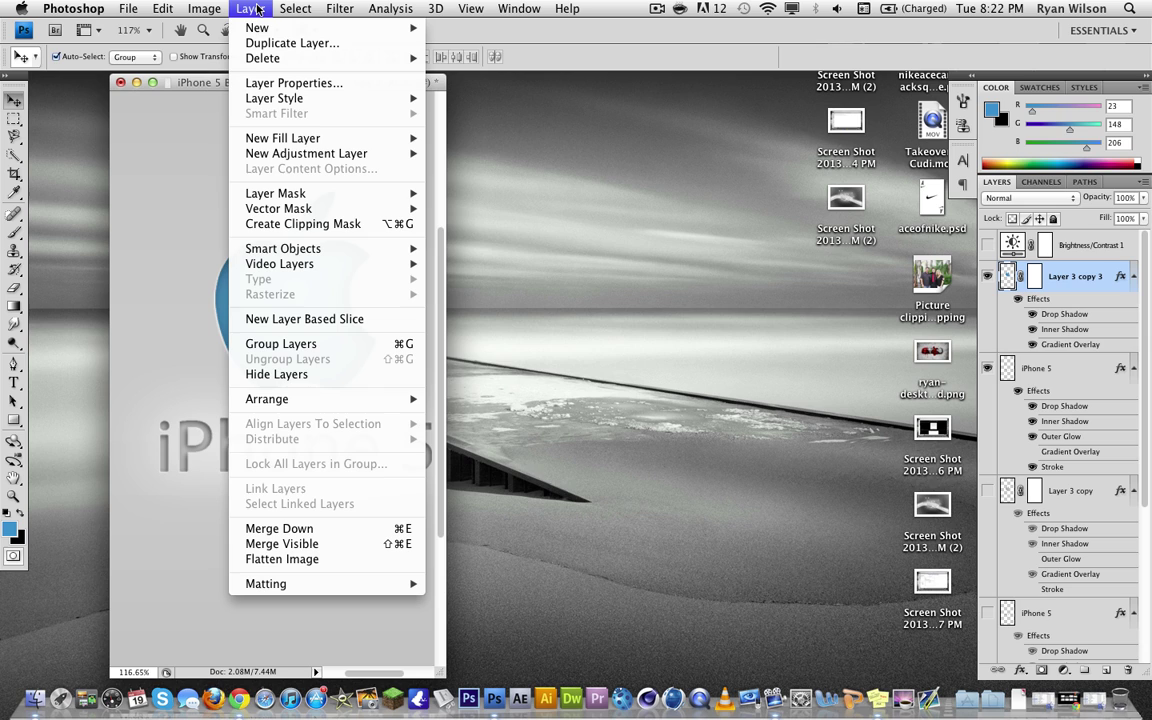
{"action": "mouse_move", "coordinate": [300, 9]}
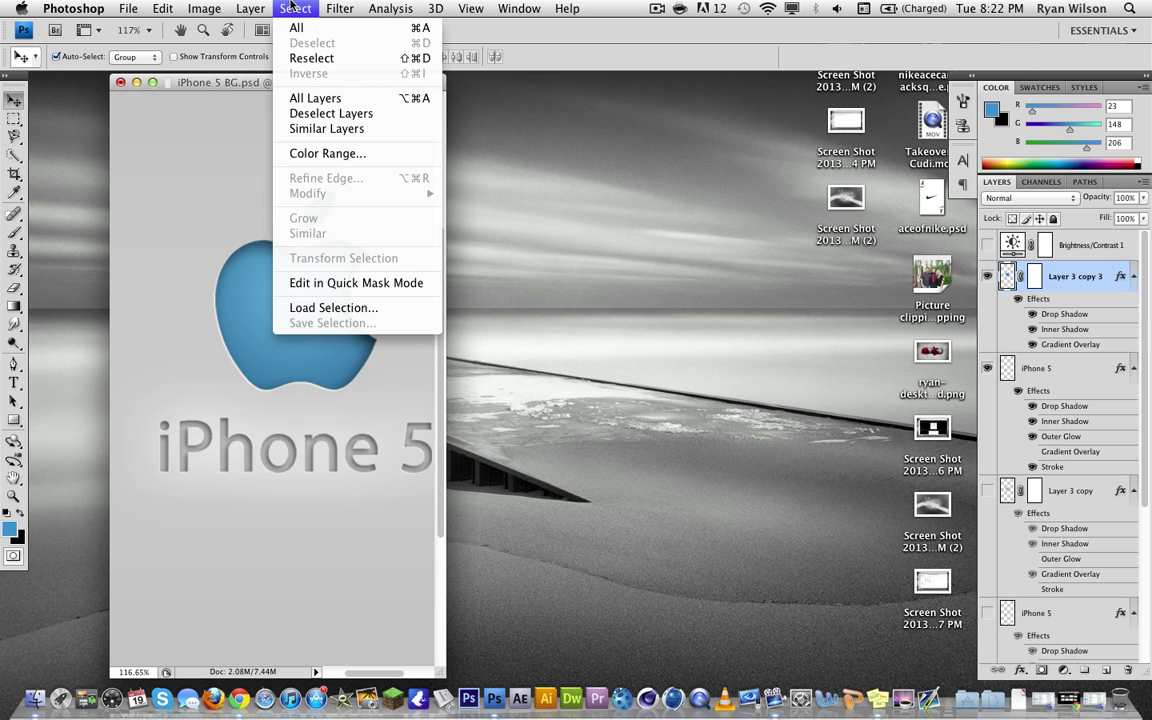
{"action": "left_click", "coordinate": [293, 8]}
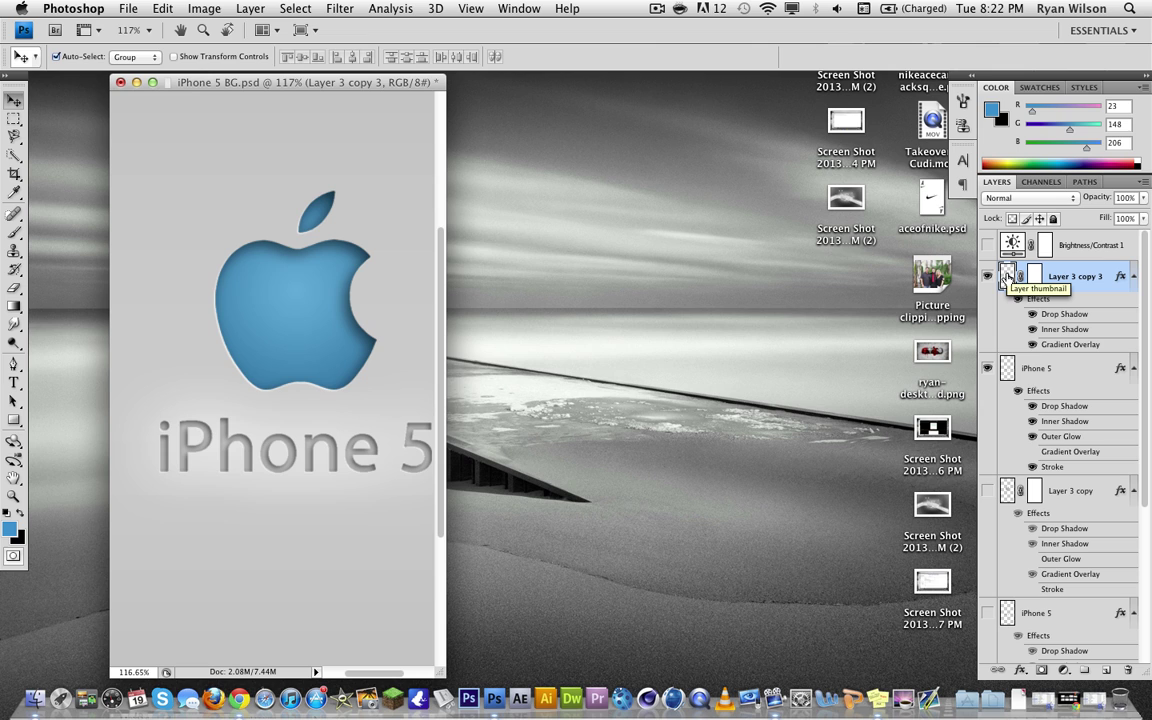
{"action": "left_click", "coordinate": [1006, 278], "text": "super"}
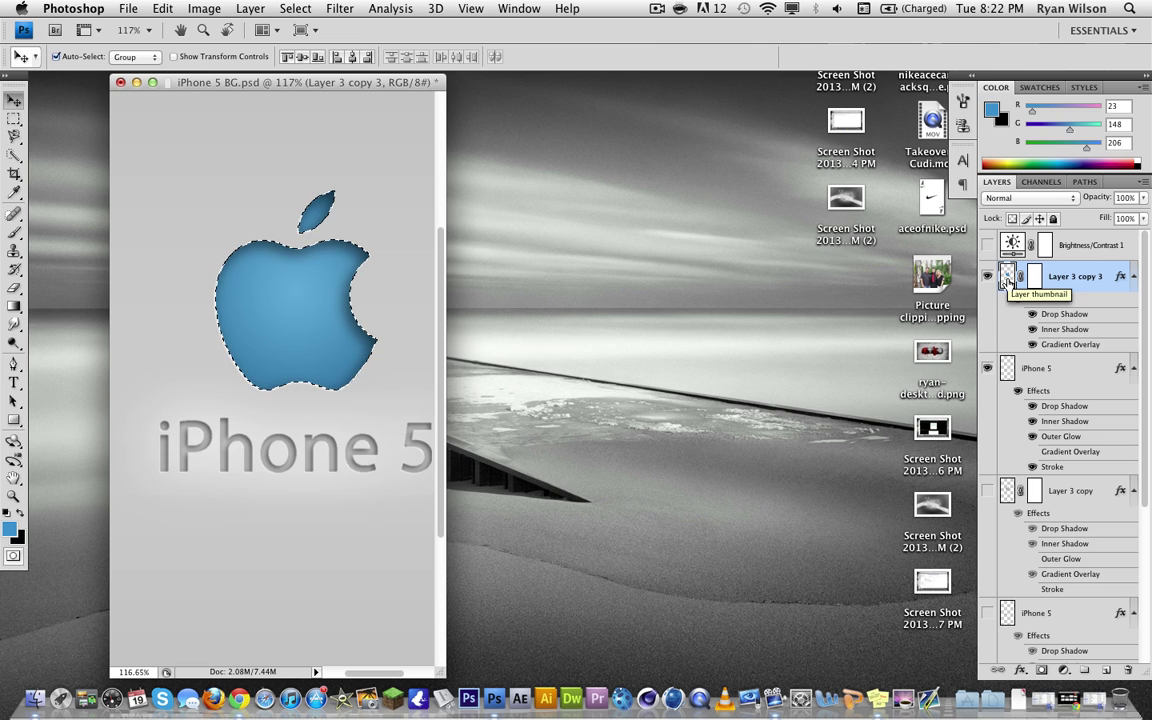
{"action": "key", "text": "super+d"}
{"action": "left_click", "coordinate": [162, 8]}
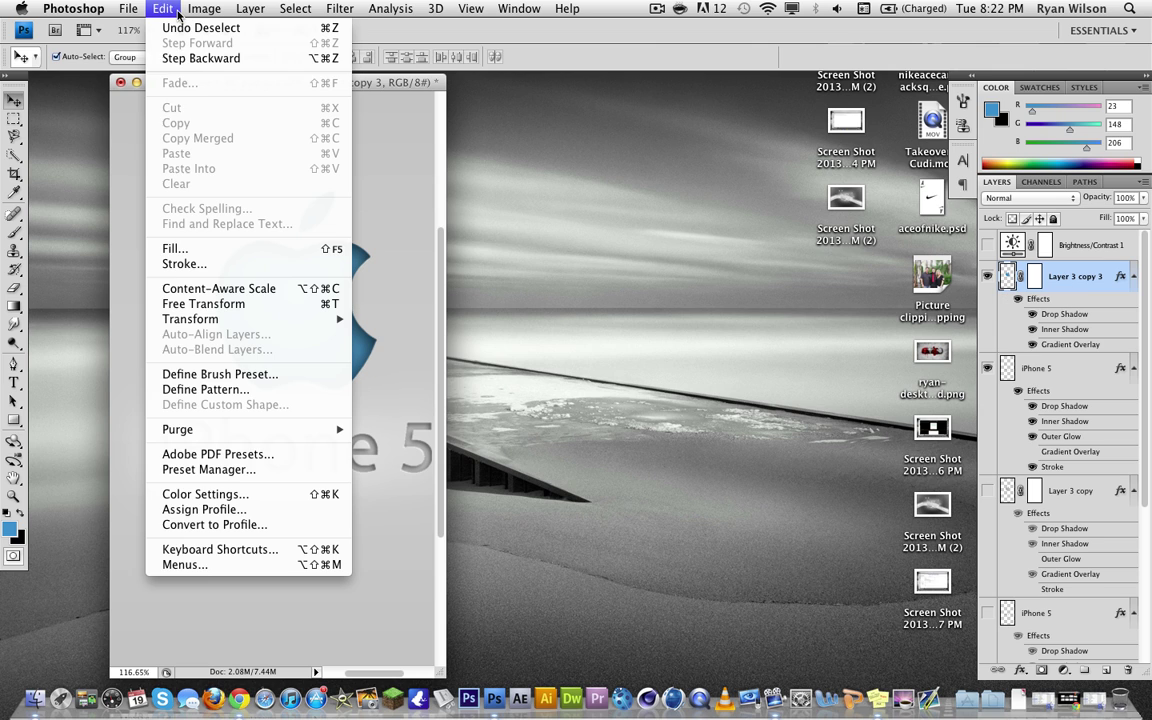
{"action": "left_click", "coordinate": [148, 8]}
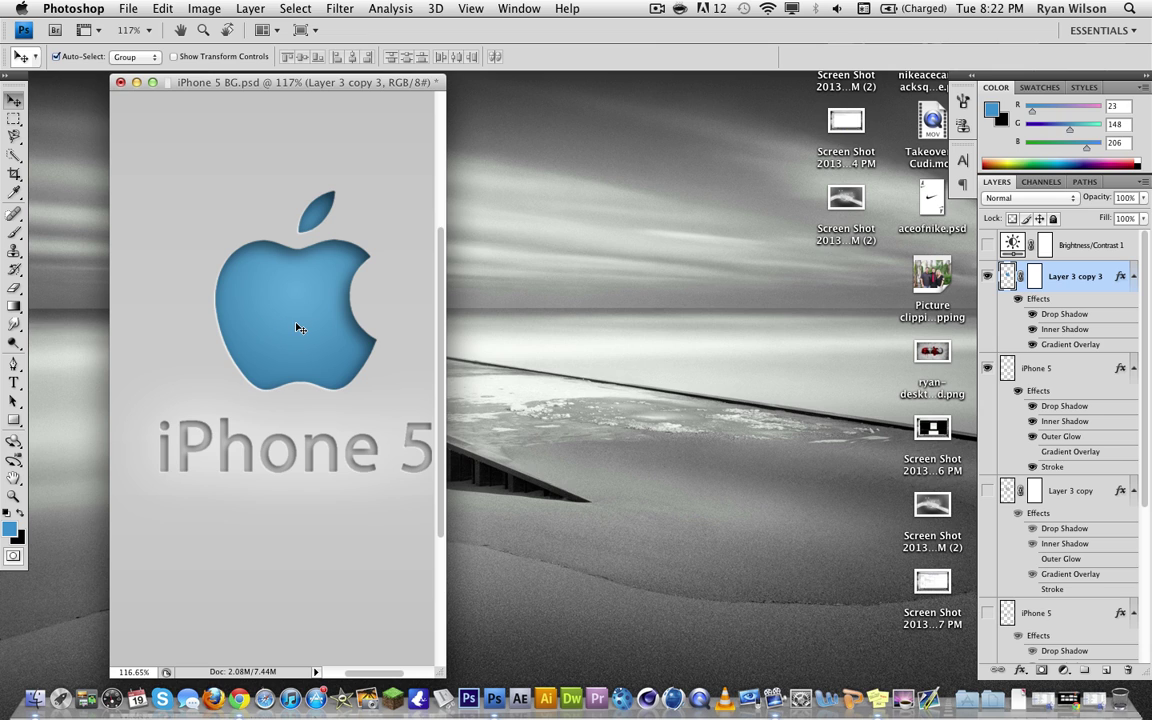
Step back through history with Cmd+Option+Z until the blue fill is gone
{"action": "key", "text": "super+z"}
{"action": "key", "text": "super+d"}
{"action": "key", "text": "alt+super+z"}
{"action": "key", "text": "alt+super+z"}
{"action": "key", "text": "alt+super+z"}
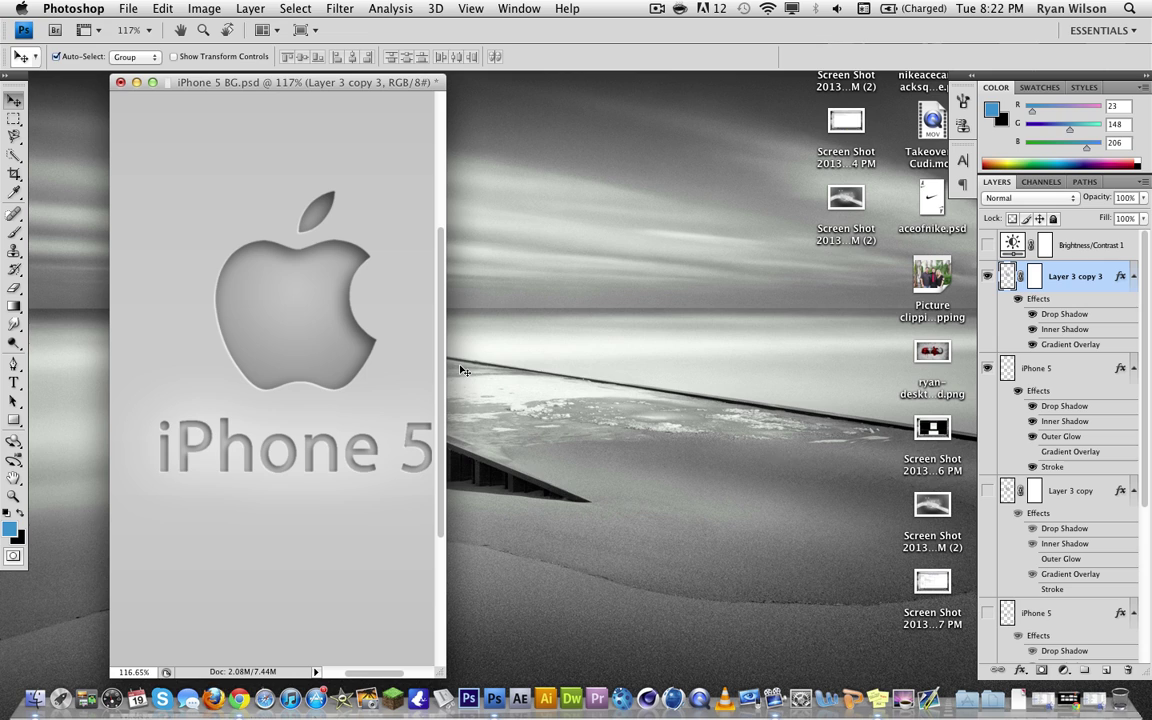